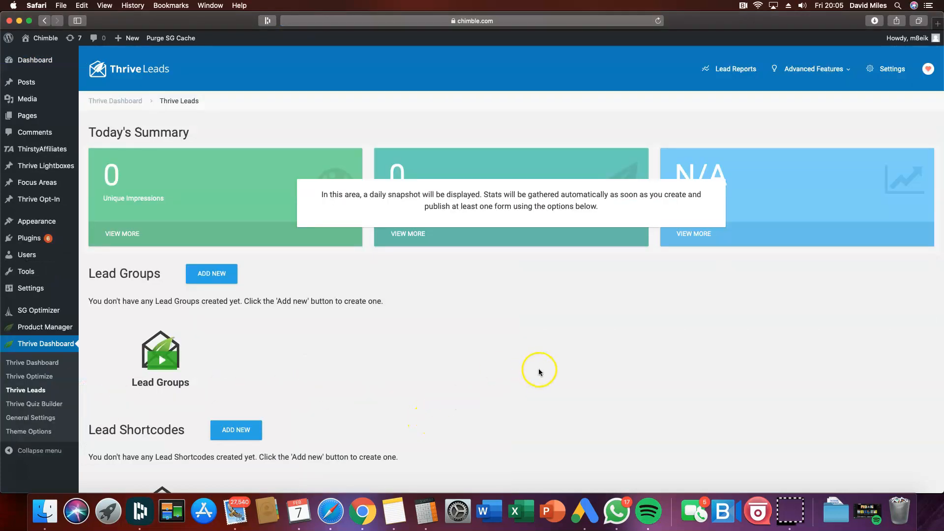
# Create a new lead shortcode named "Test 1".
pyautogui.scroll(-3, 539, 372)
pyautogui.scroll(-4, 539, 371)
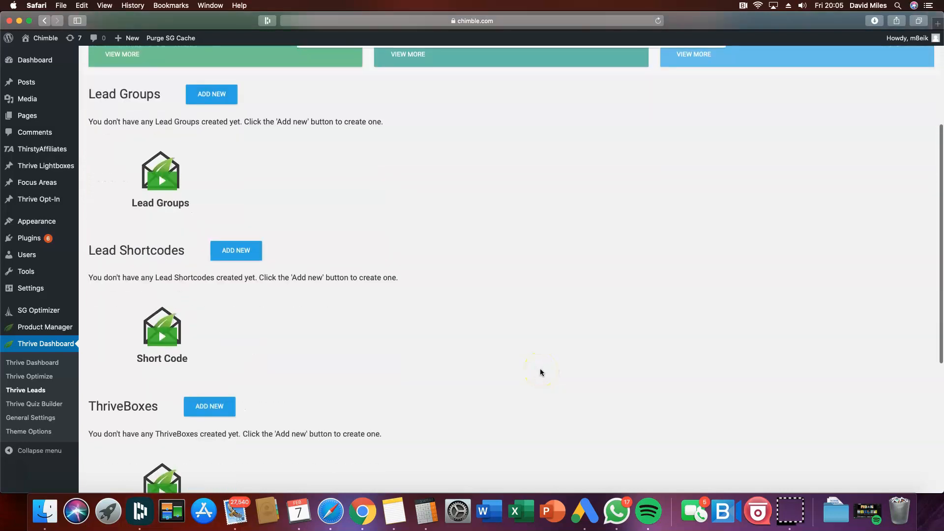
pyautogui.scroll(-1, 539, 373)
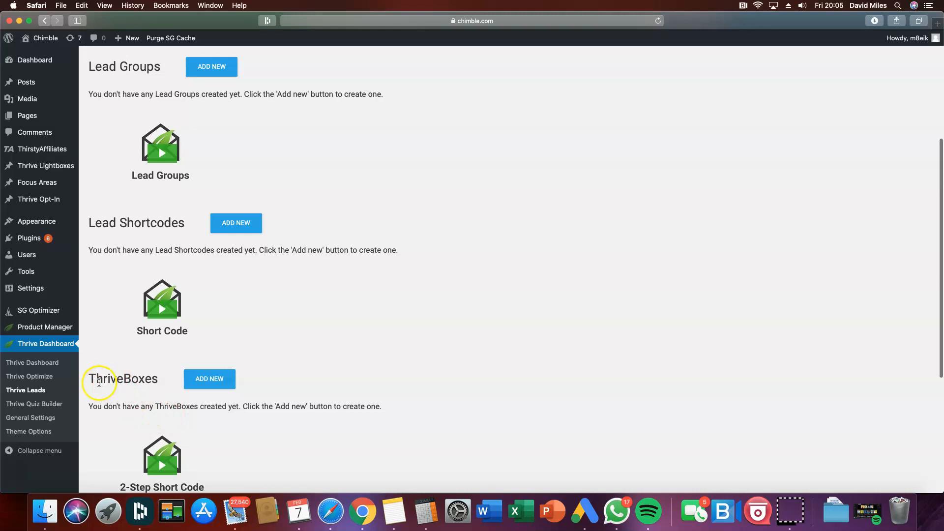
pyautogui.scroll(-2, 370, 386)
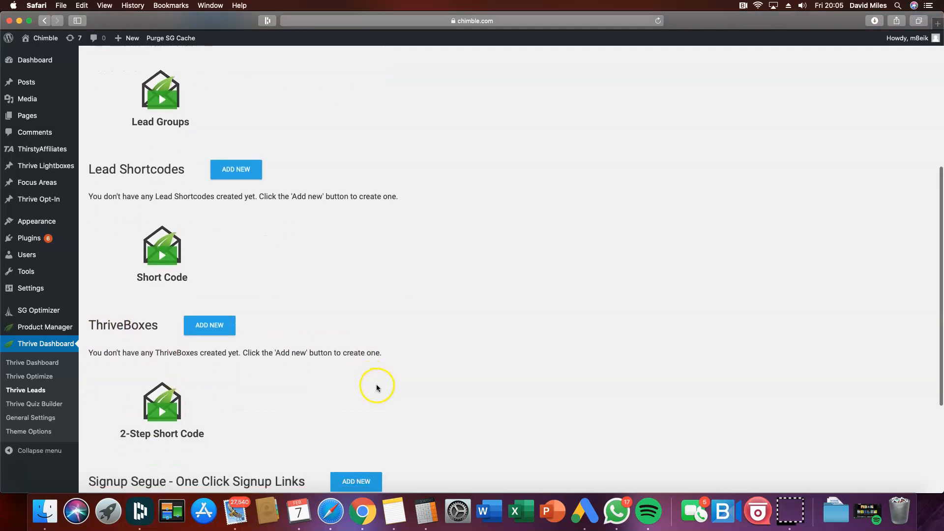
pyautogui.scroll(-3, 370, 385)
pyautogui.scroll(5, 295, 383)
pyautogui.scroll(-1, 247, 358)
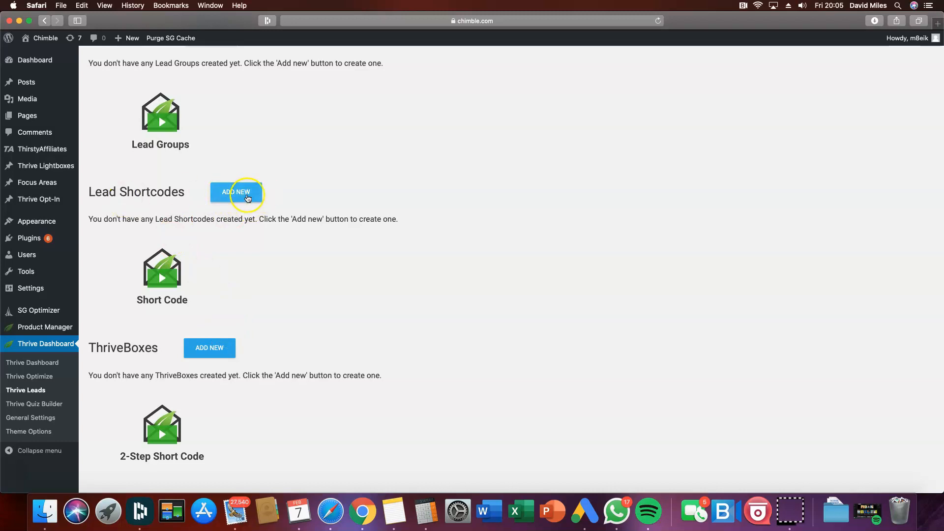
pyautogui.click(231, 193)
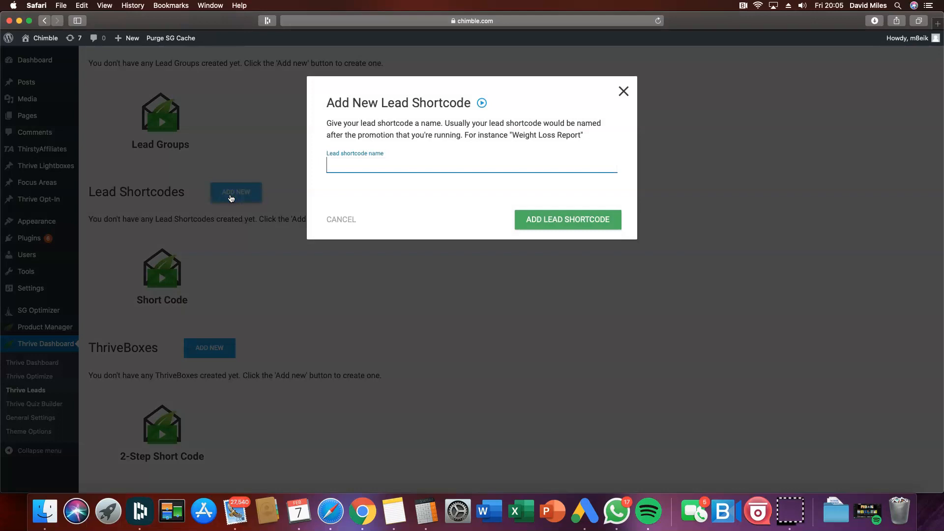
pyautogui.click(597, 224)
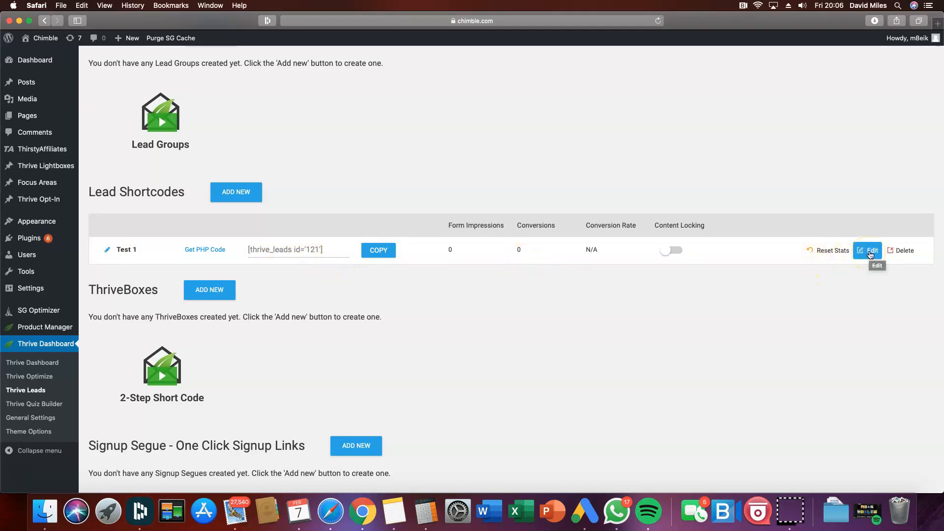
# Open the Test 1 shortcode for editing and create a form named "Form 1" in it.
pyautogui.click(870, 252)
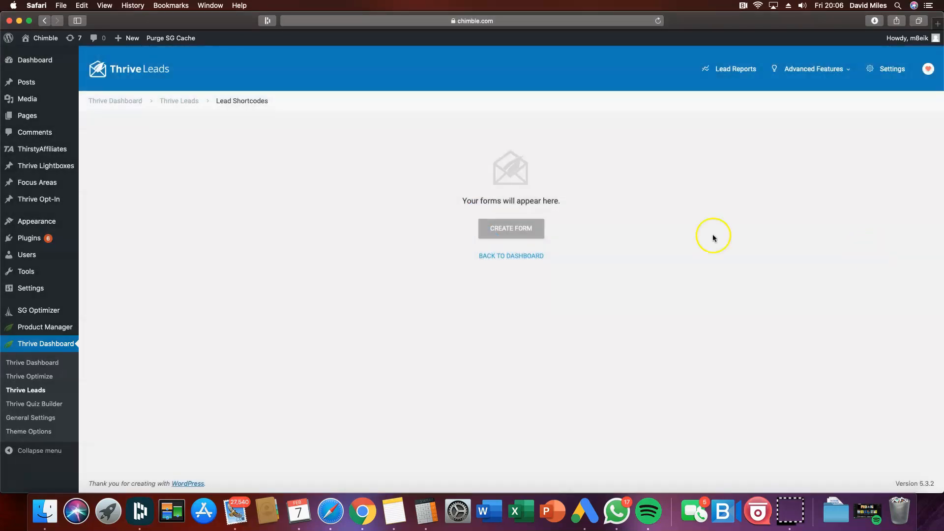
pyautogui.click(497, 229)
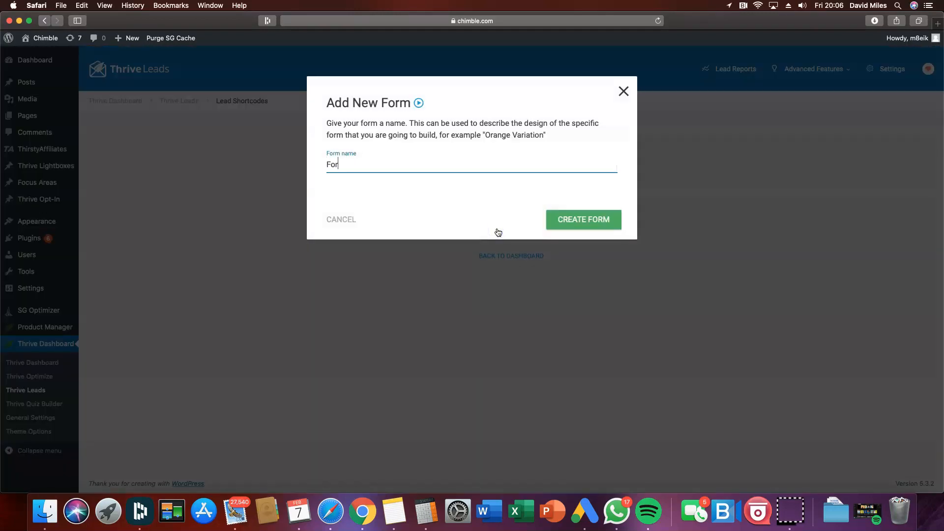
pyautogui.click(584, 228)
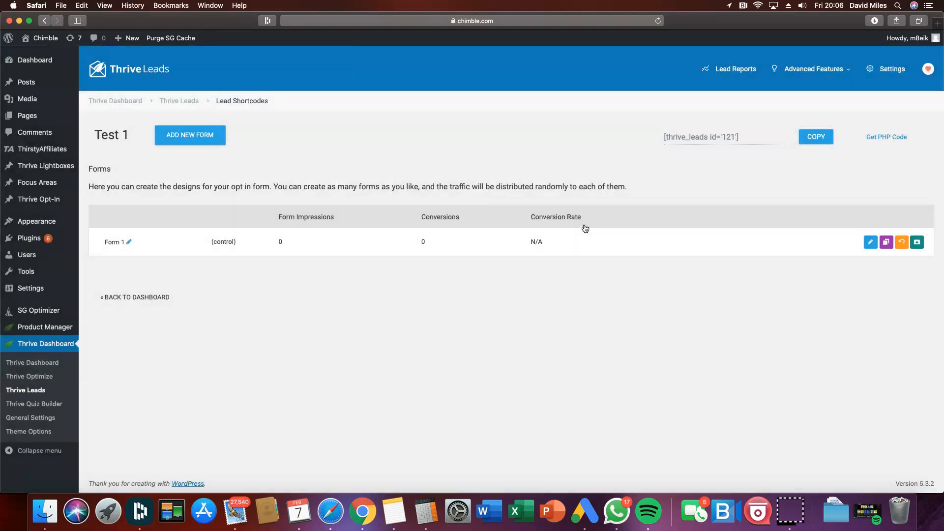
# Open Form 1 in the design editor and apply the "Eccentric lines 2-step" opt-in template.
pyautogui.click(871, 242)
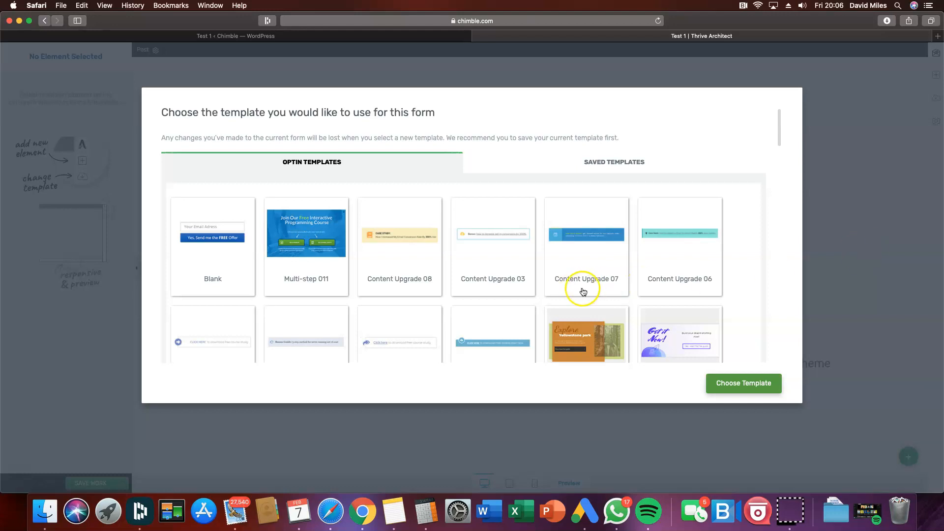
pyautogui.scroll(-5, 490, 276)
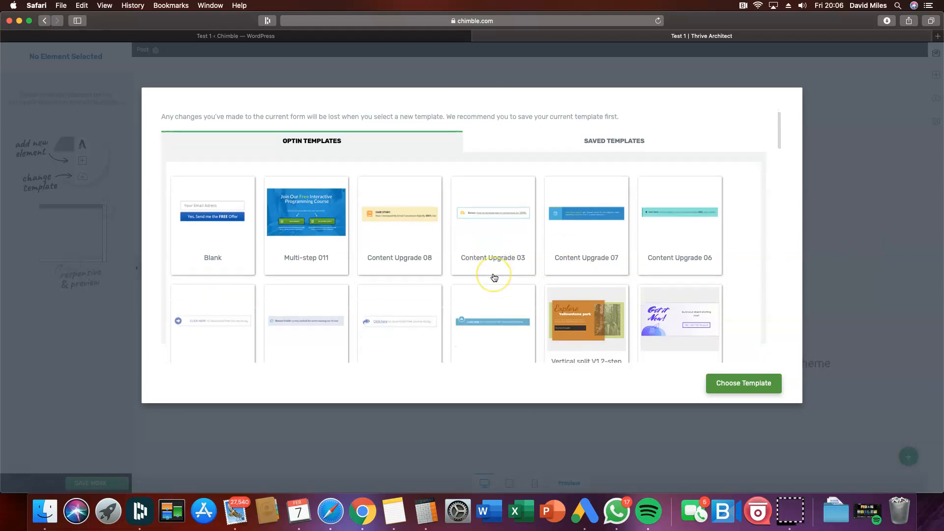
pyautogui.scroll(-5, 494, 278)
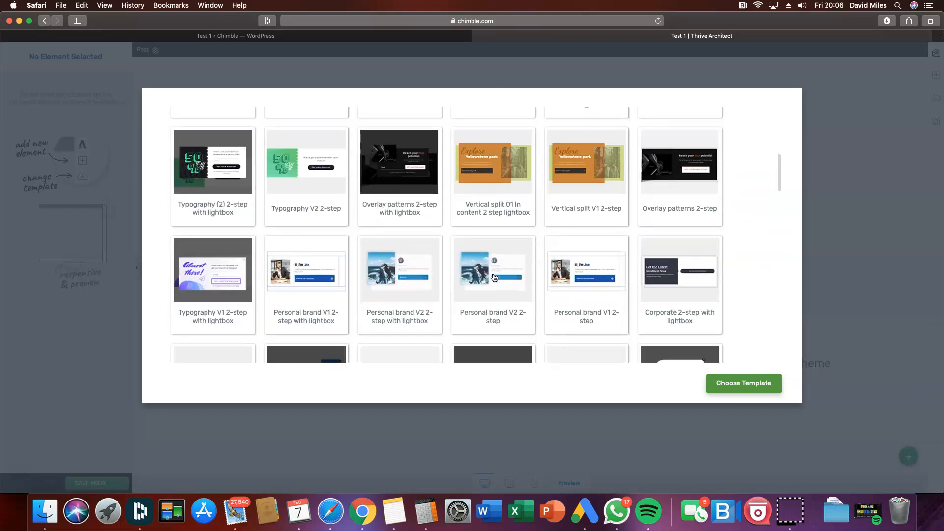
pyautogui.scroll(-2, 509, 285)
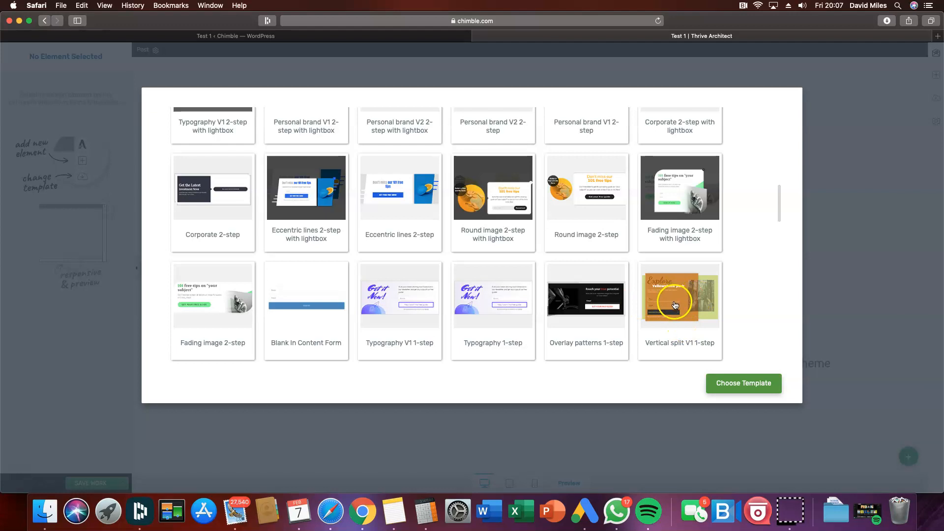
pyautogui.click(397, 223)
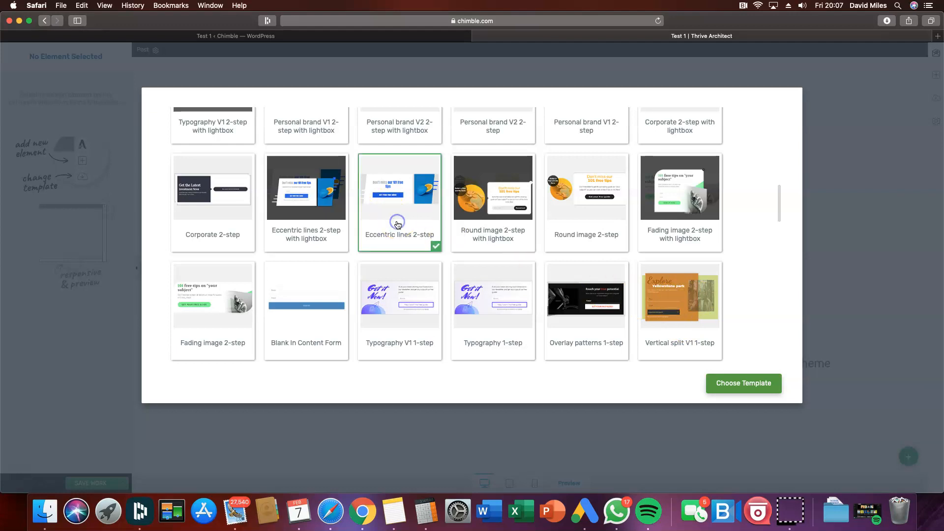
pyautogui.click(749, 384)
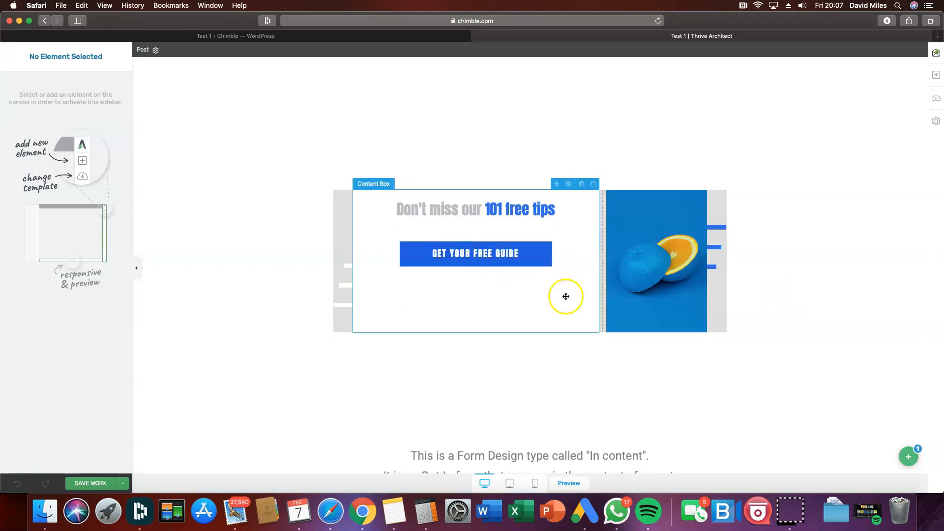
# View the form's State 1 design and return to the default state.
pyautogui.click(914, 458)
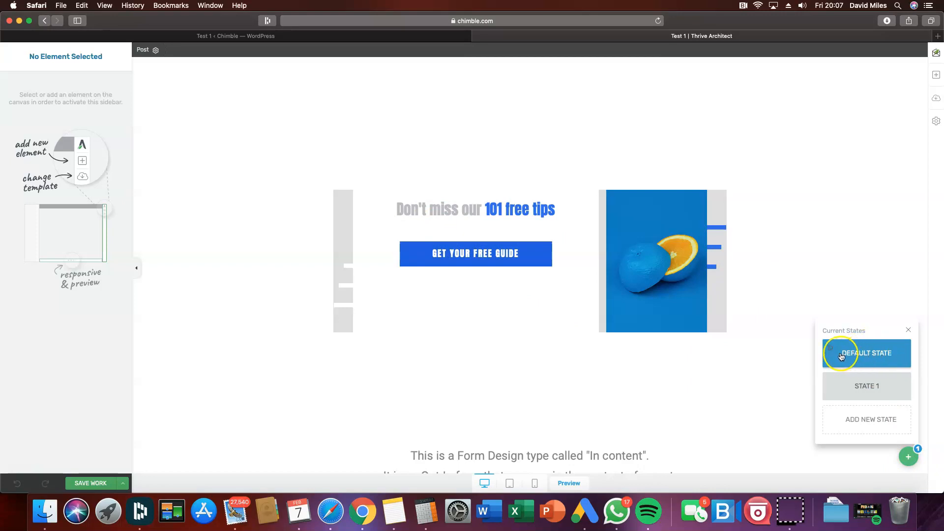
pyautogui.click(864, 389)
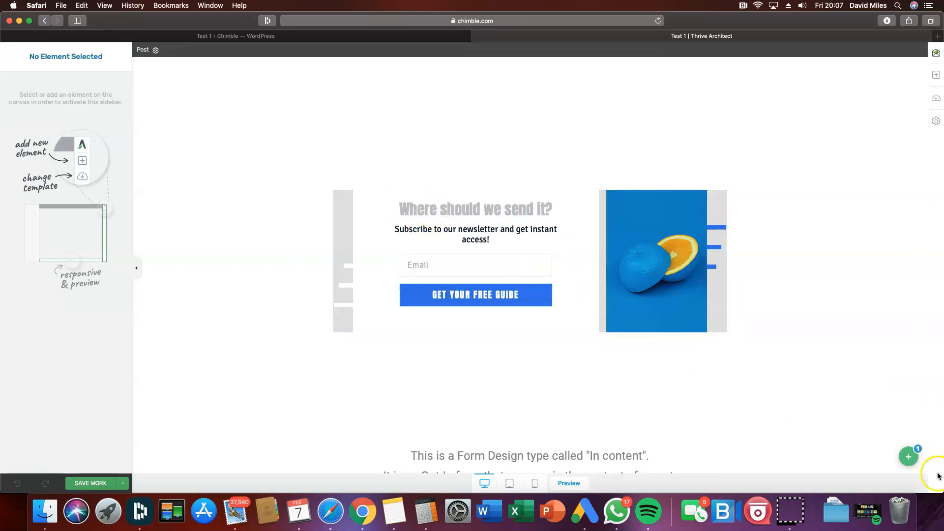
pyautogui.click(907, 456)
pyautogui.click(876, 364)
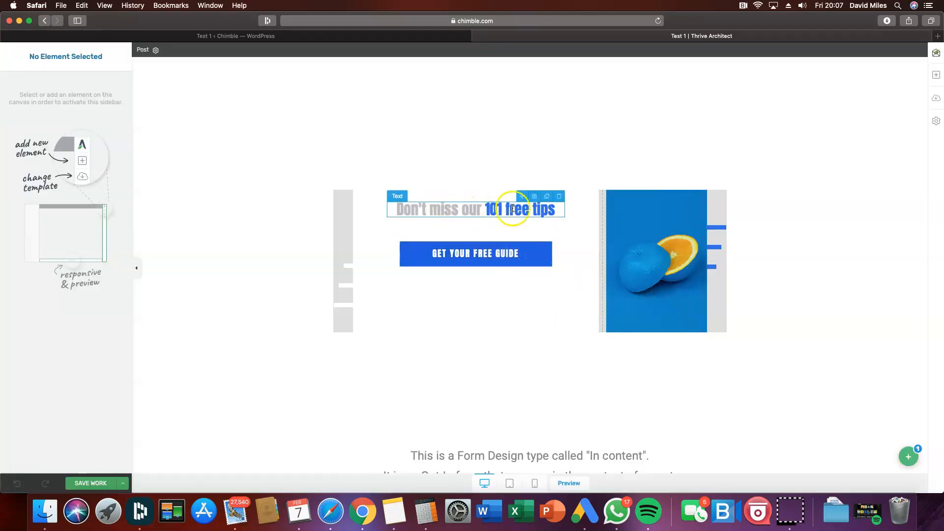
# Replace the grey heading words "Don't miss our" with "Download your guide with", keeping the blue "101 free tips".
pyautogui.click(498, 209)
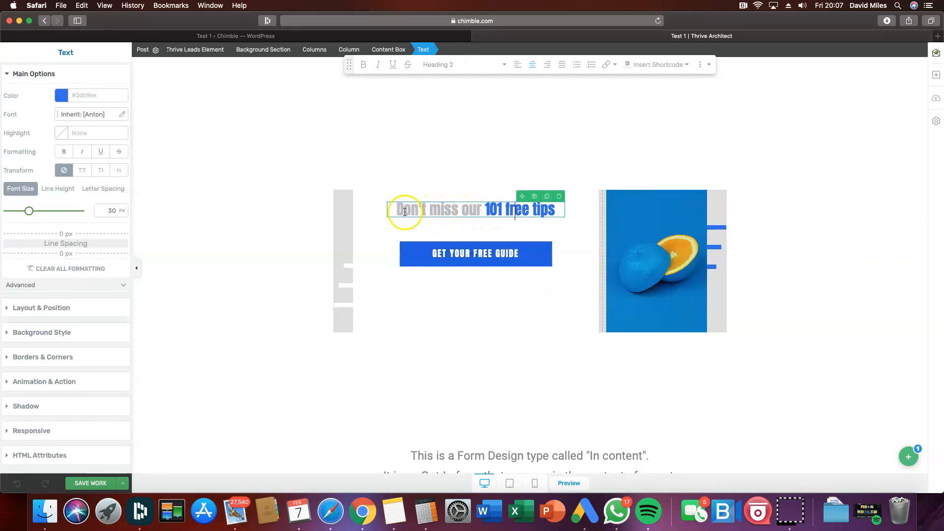
pyautogui.moveTo(395, 211); pyautogui.dragTo(481, 212)
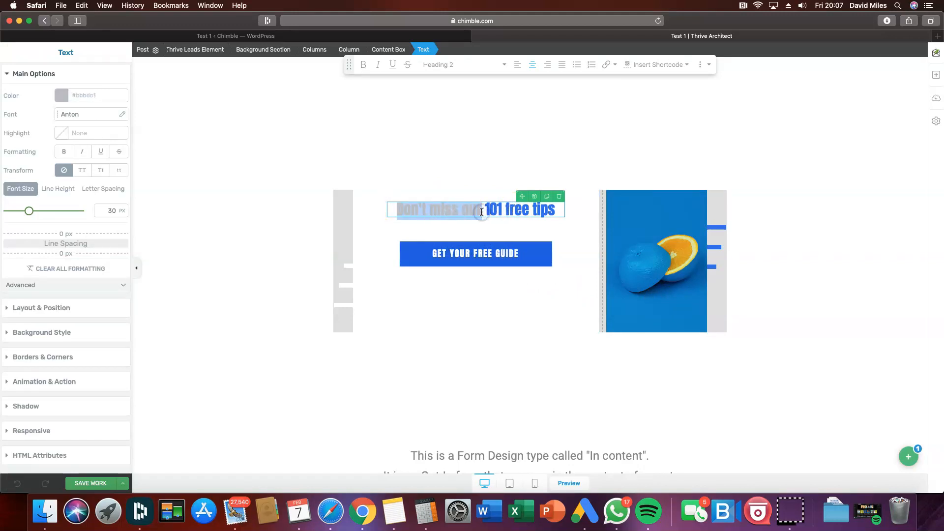
pyautogui.write('Download your ')
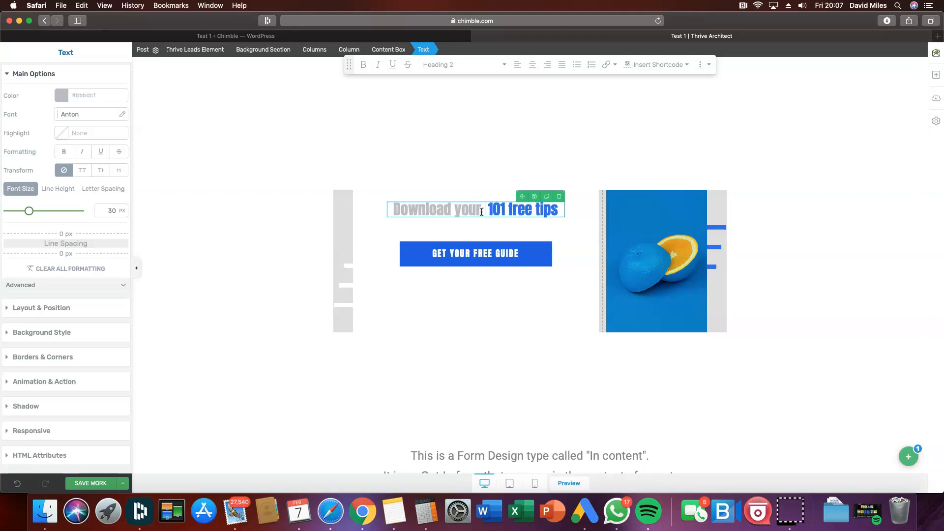
pyautogui.write('guide with')
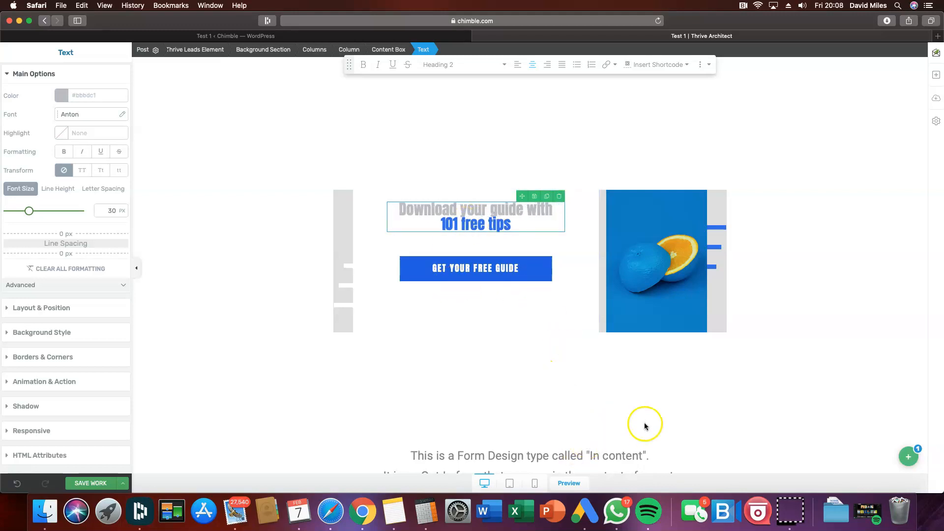
pyautogui.click(704, 415)
# Check the form in the tablet, mobile and desktop layouts and in the browser preview, and close the preview.
pyautogui.click(908, 457)
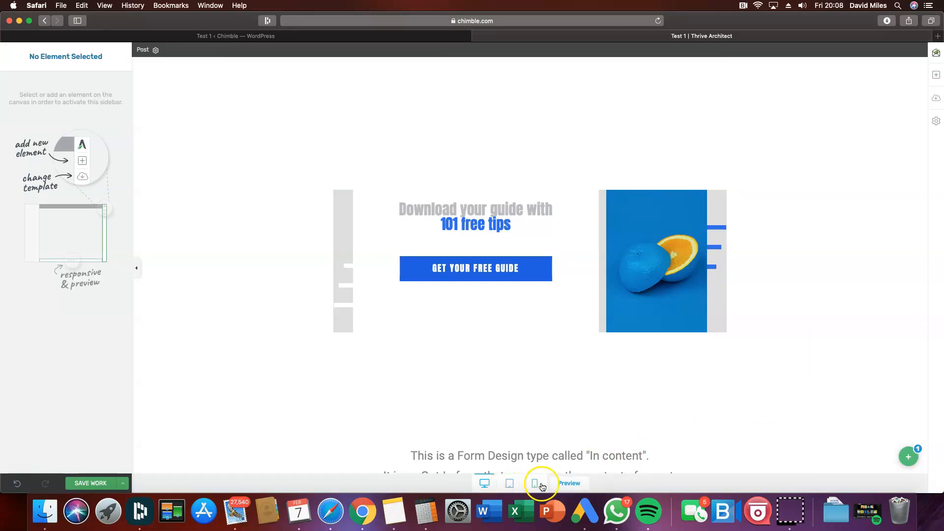
pyautogui.click(511, 487)
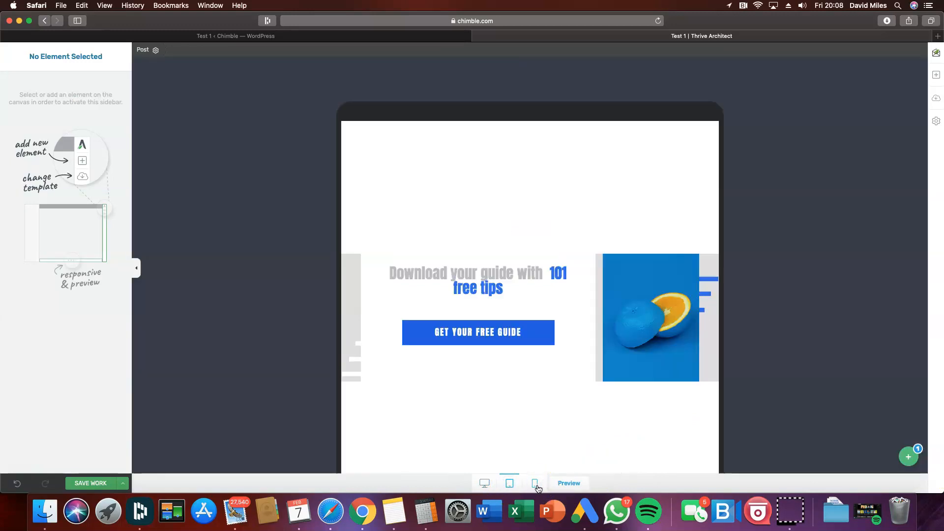
pyautogui.click(535, 482)
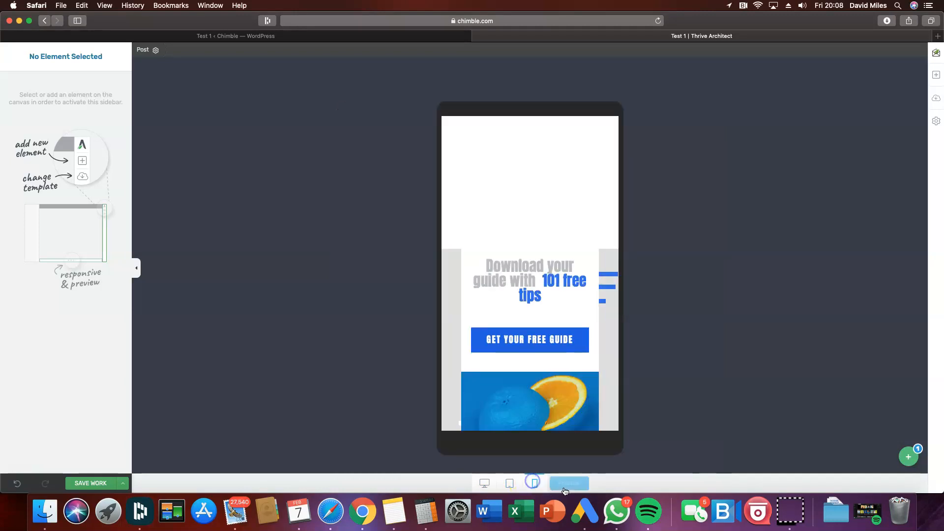
pyautogui.click(485, 487)
pyautogui.click(569, 483)
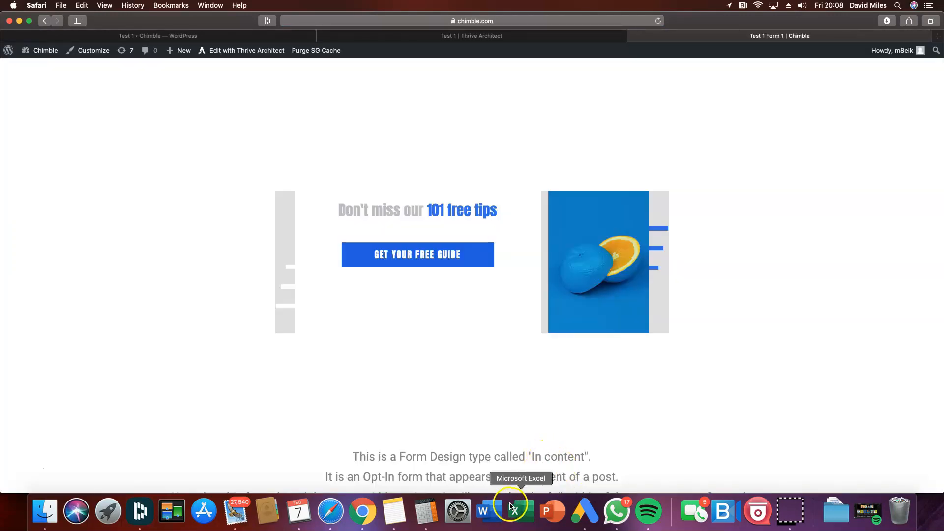
pyautogui.click(633, 35)
# Save the form and test its "Get your free guide" button and email field in the preview, closing the preview when done.
pyautogui.click(79, 483)
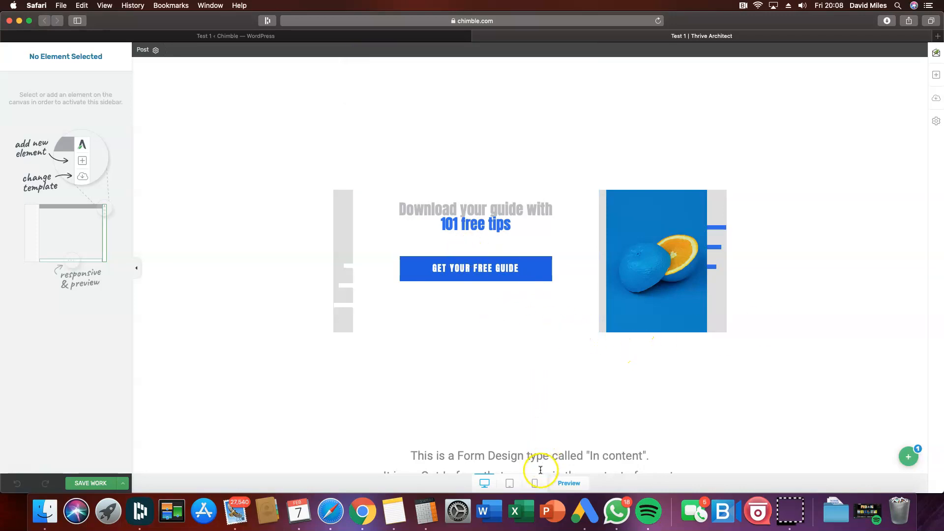
pyautogui.click(575, 484)
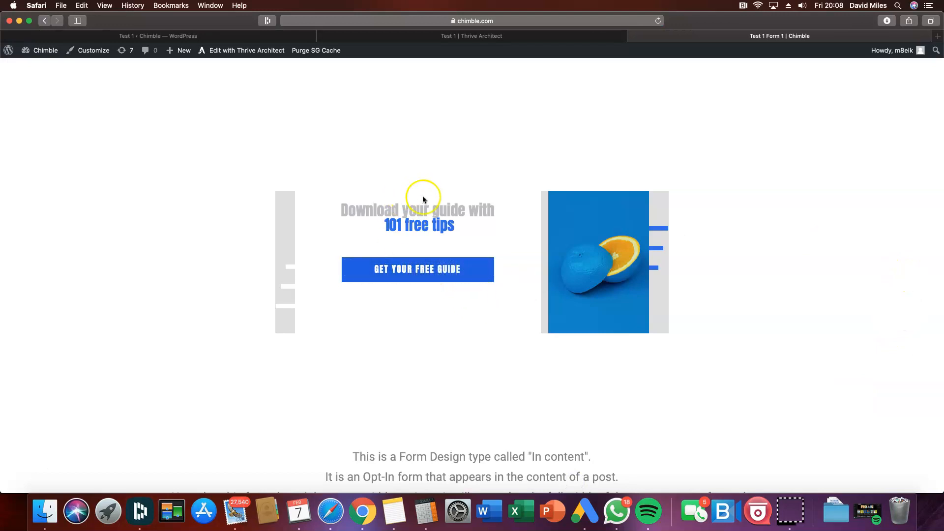
pyautogui.click(413, 275)
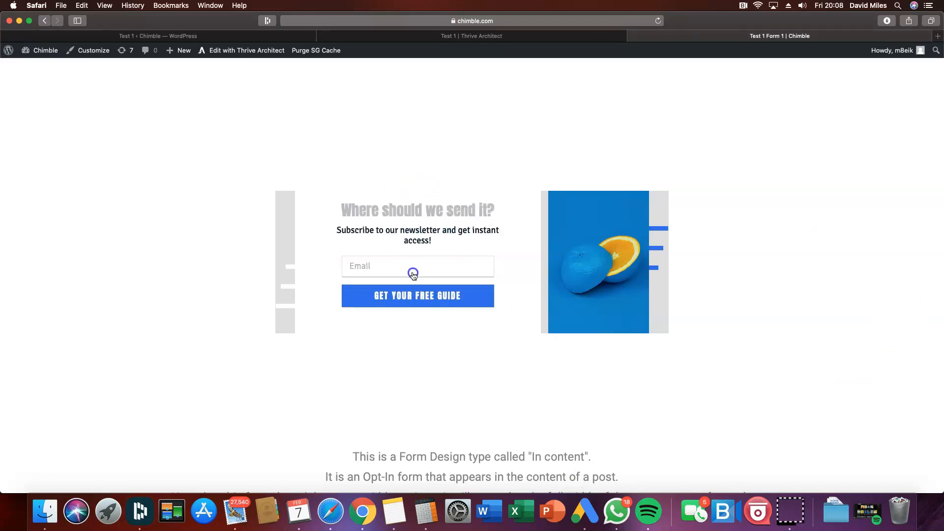
pyautogui.click(360, 268)
pyautogui.click(633, 36)
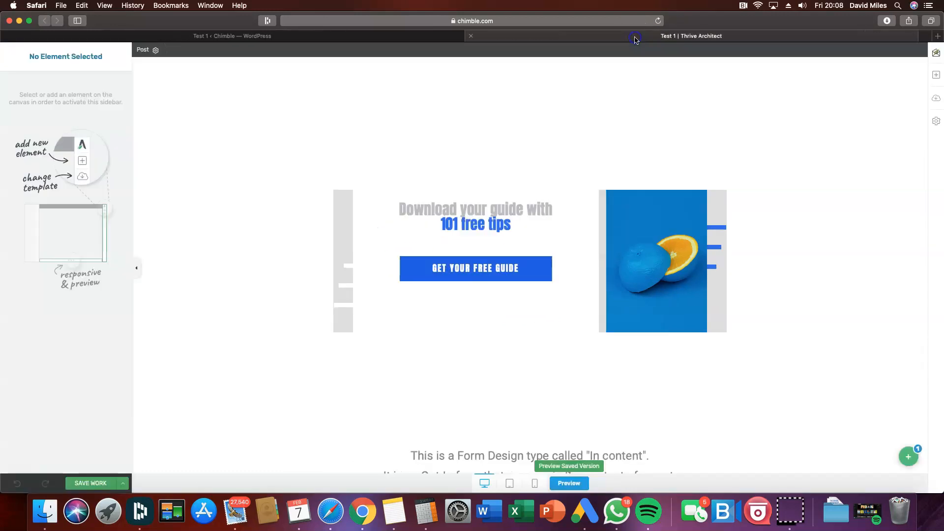
# Add a Name field with the placeholder "Your name" to the State 1 lead generation form and place it above the Email field.
pyautogui.click(907, 458)
pyautogui.click(875, 392)
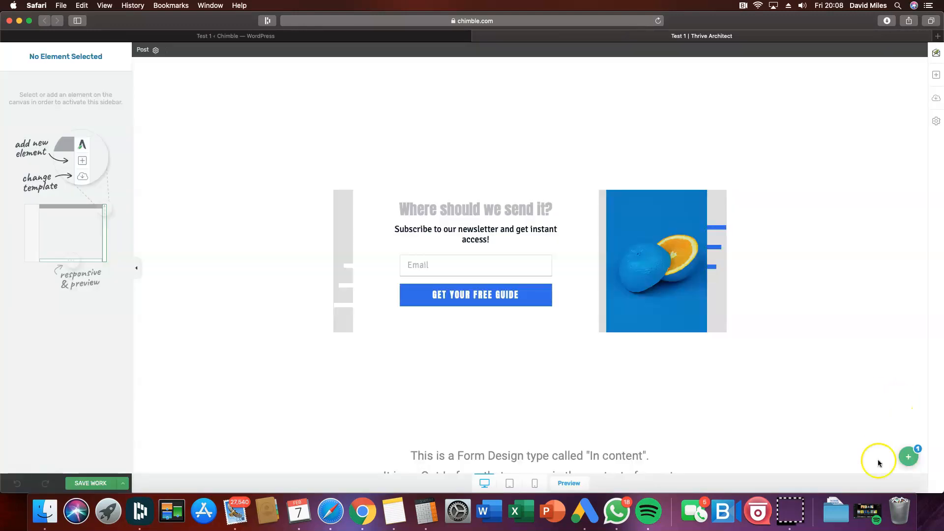
pyautogui.click(471, 270)
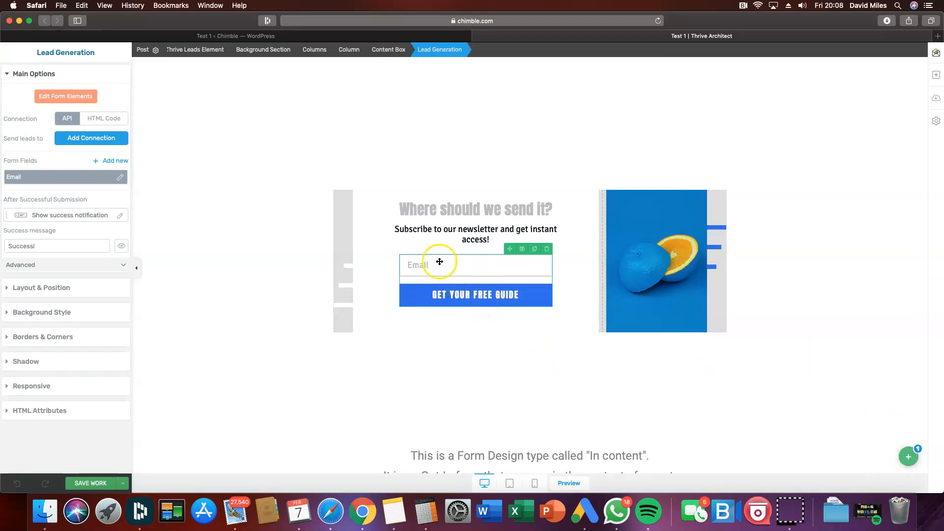
pyautogui.click(104, 162)
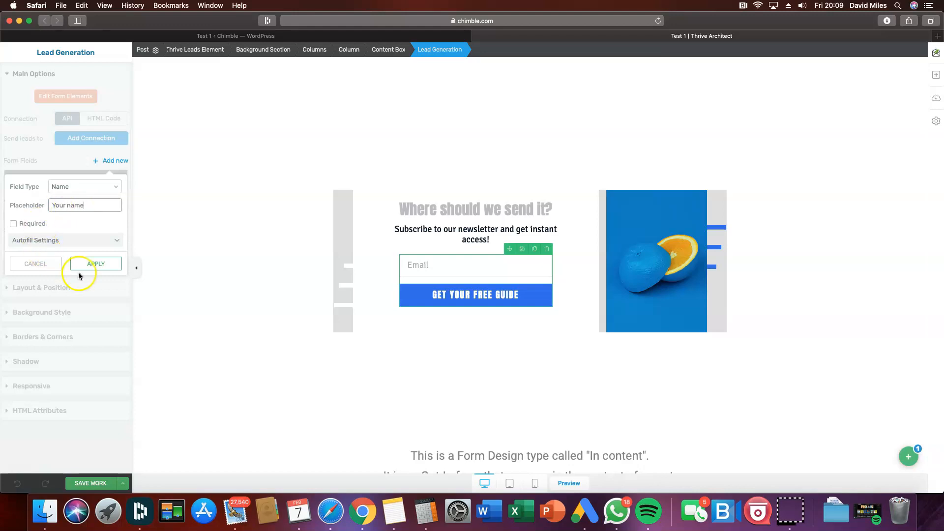
pyautogui.click(93, 266)
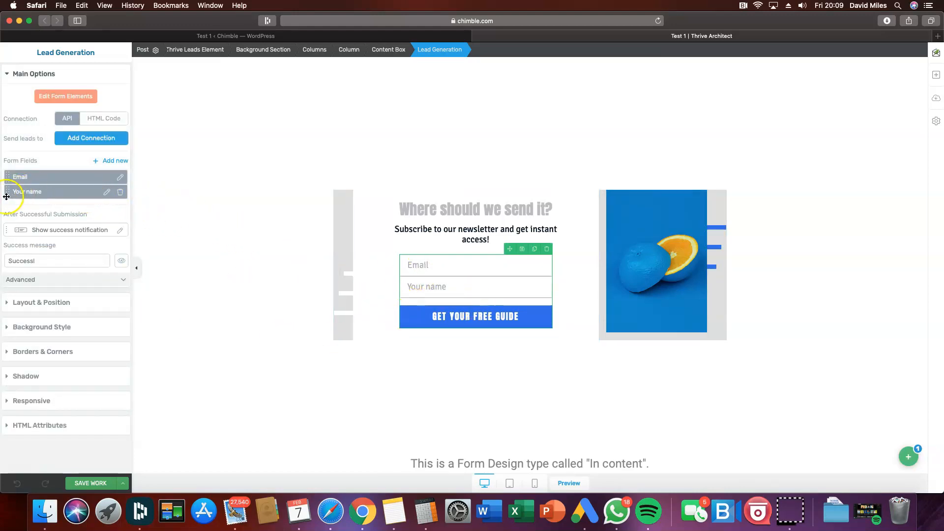
pyautogui.moveTo(6, 193); pyautogui.dragTo(10, 174)
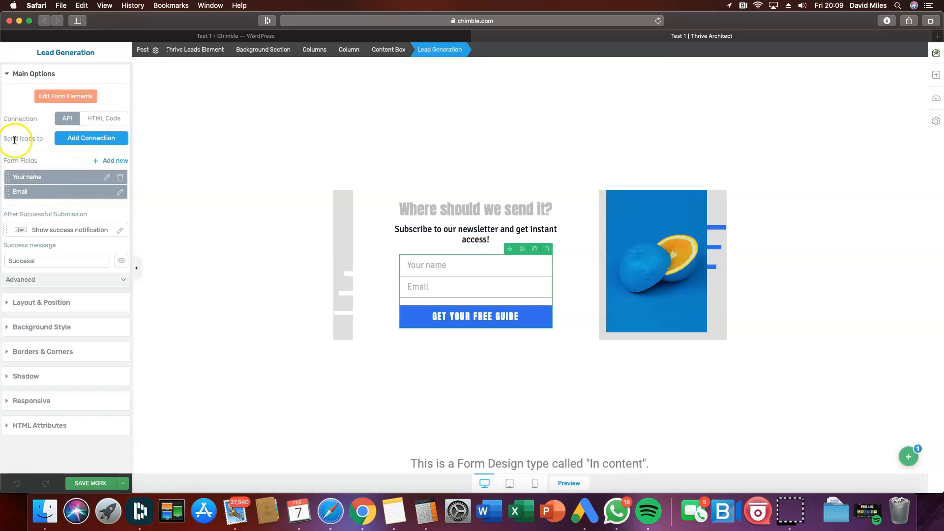
# Look at the API connections available for sending the form's leads, and close the form editor.
pyautogui.click(97, 140)
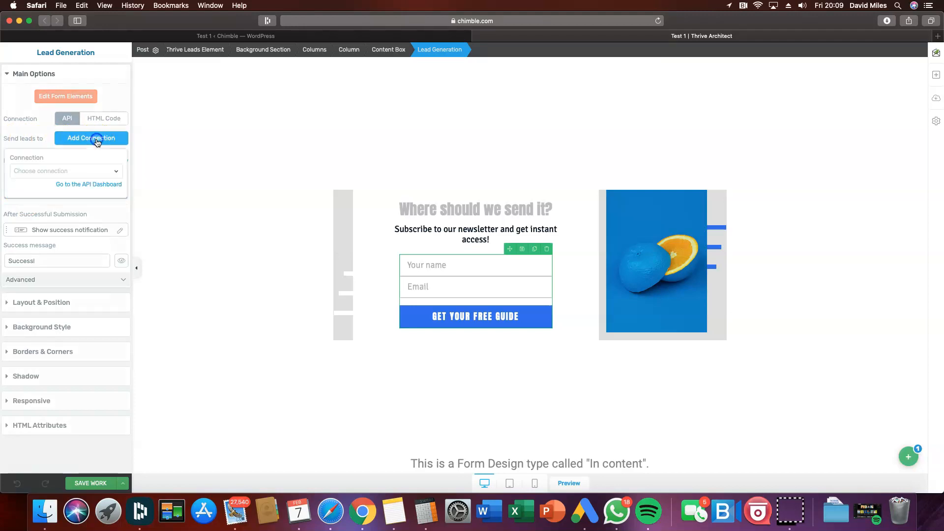
pyautogui.click(95, 173)
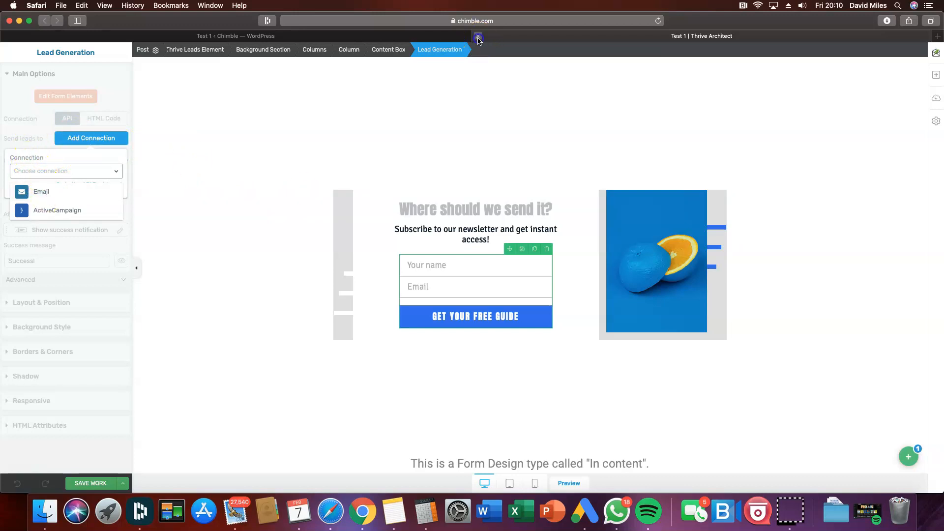
pyautogui.click(478, 36)
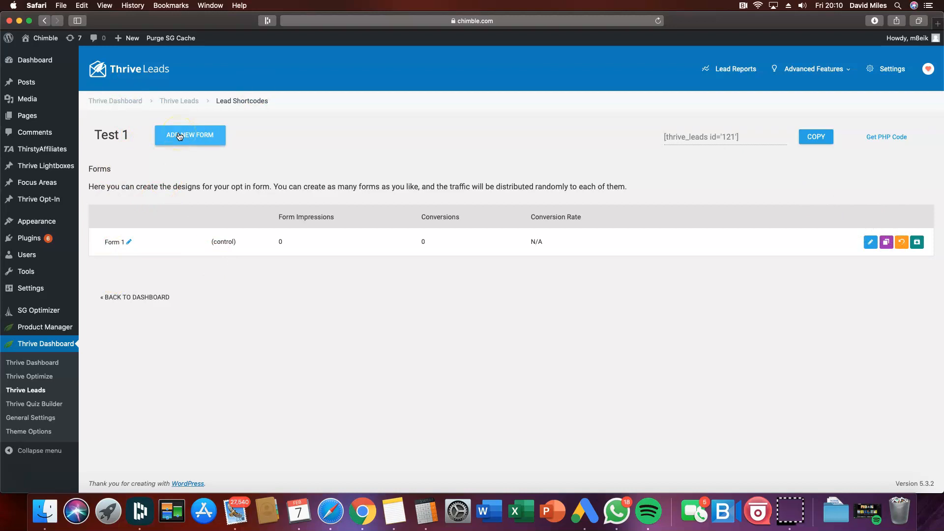
# Clone Form 1 of the Test 1 shortcode and open the copy for design editing.
pyautogui.click(884, 243)
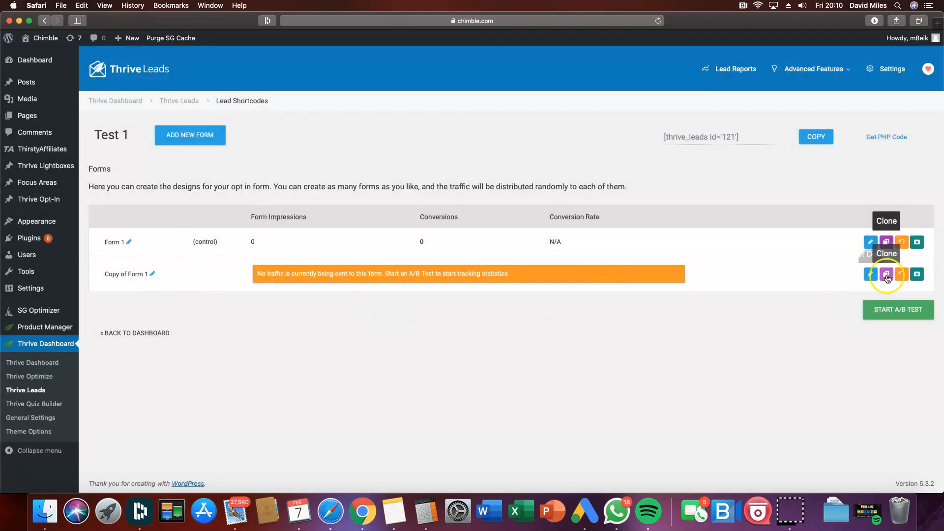
pyautogui.click(871, 274)
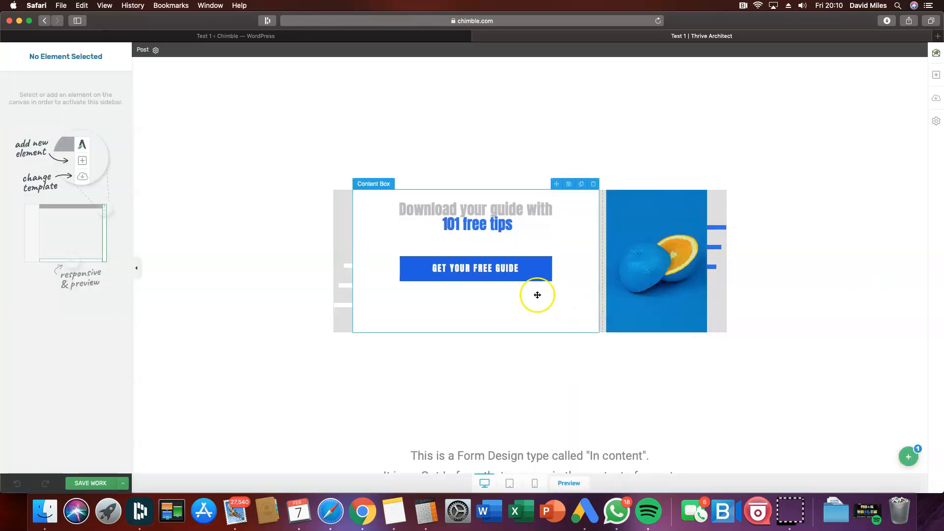
# Replace the copied form's design with the opt-in template Set 037, save it and close the editor.
pyautogui.click(937, 99)
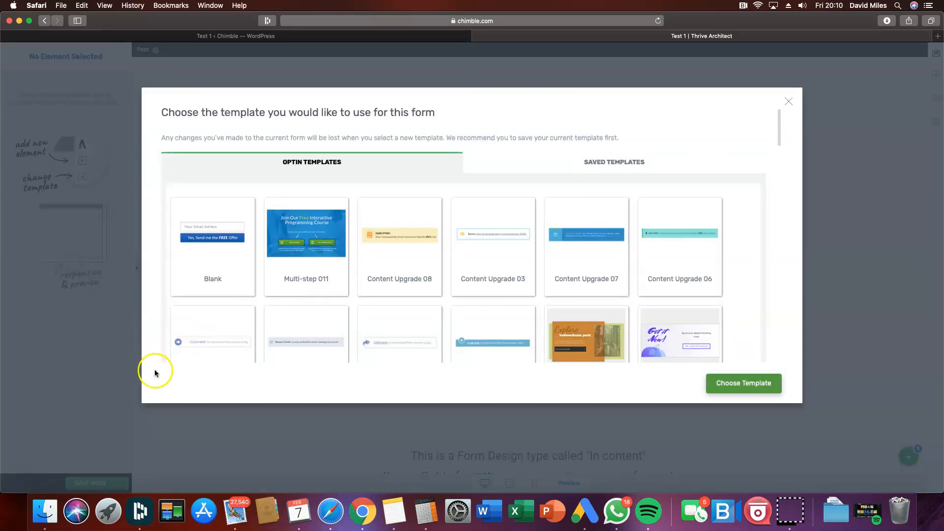
pyautogui.scroll(-5, 605, 280)
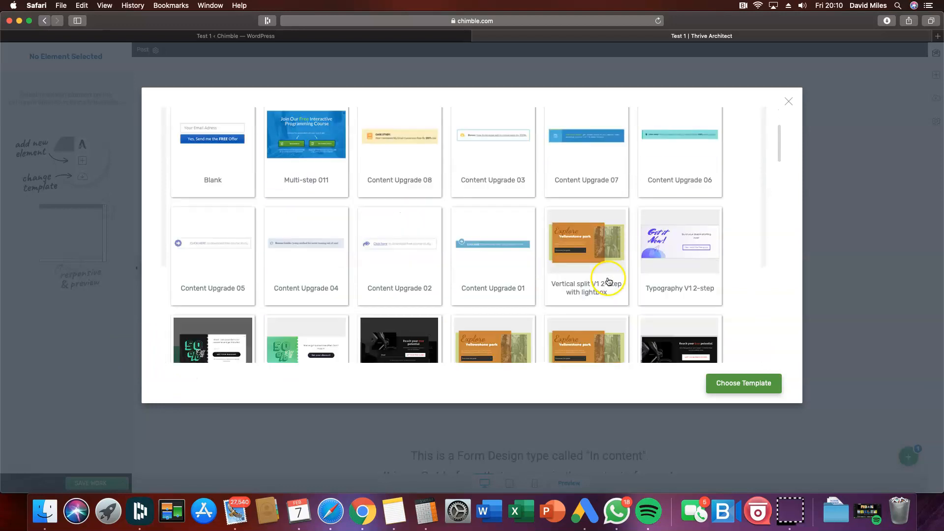
pyautogui.scroll(-2, 609, 281)
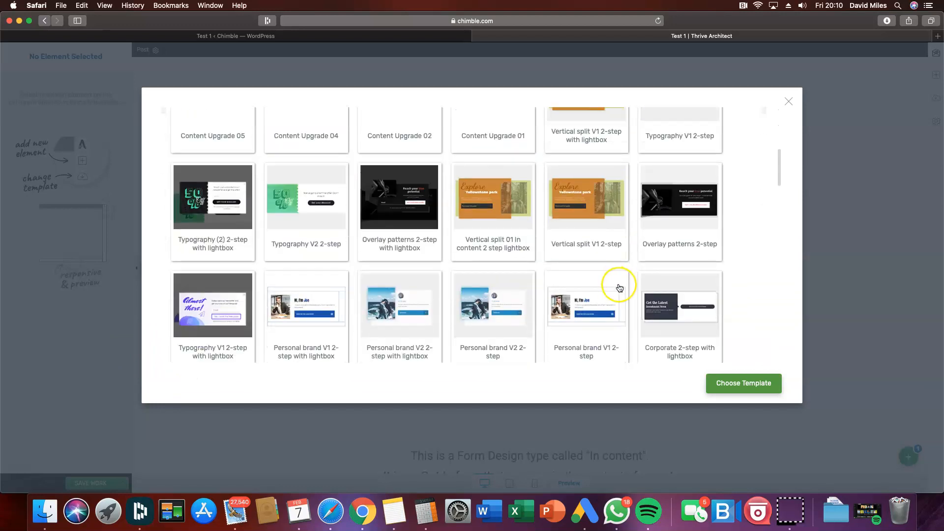
pyautogui.scroll(-3, 619, 287)
pyautogui.scroll(-1, 624, 293)
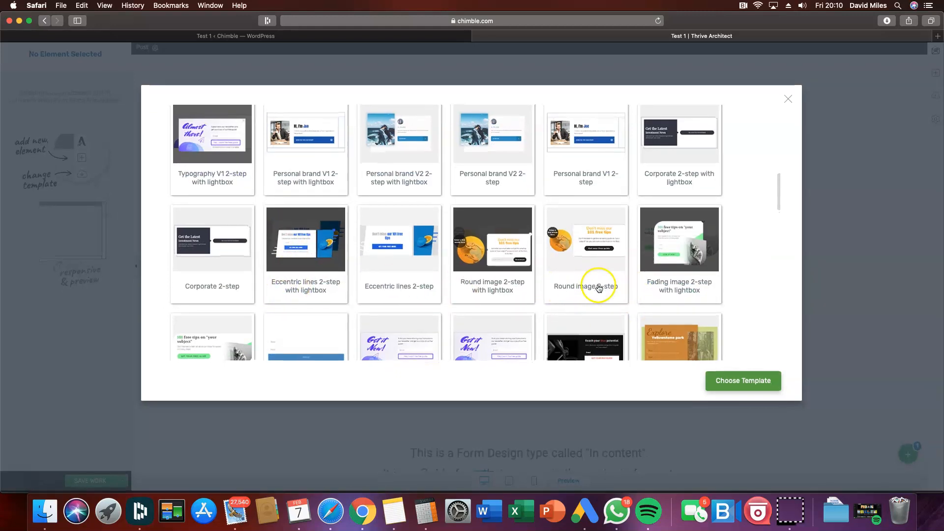
pyautogui.scroll(-3, 597, 283)
pyautogui.scroll(-6, 599, 288)
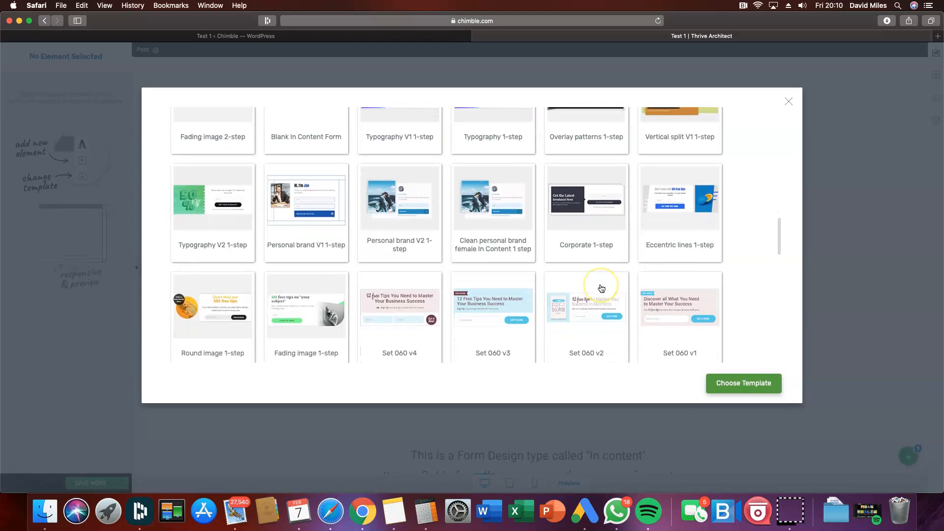
pyautogui.scroll(-8, 601, 289)
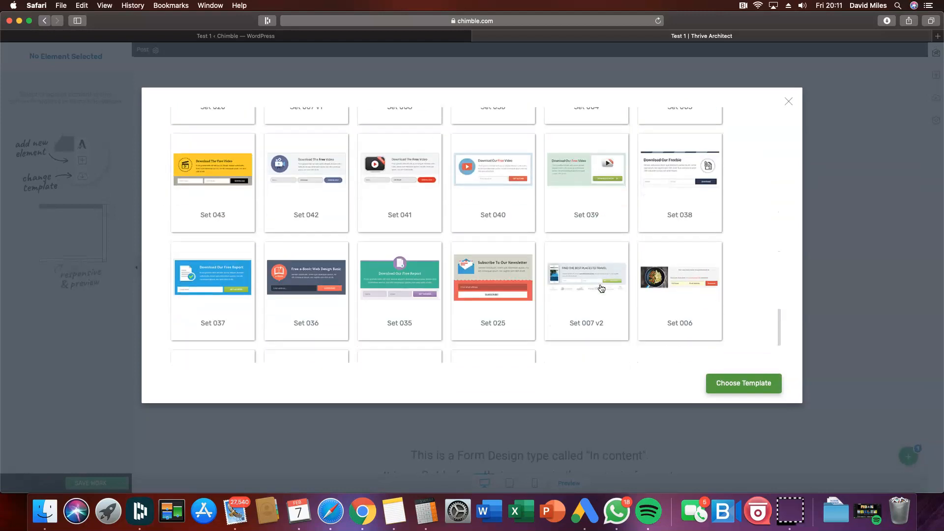
pyautogui.click(208, 254)
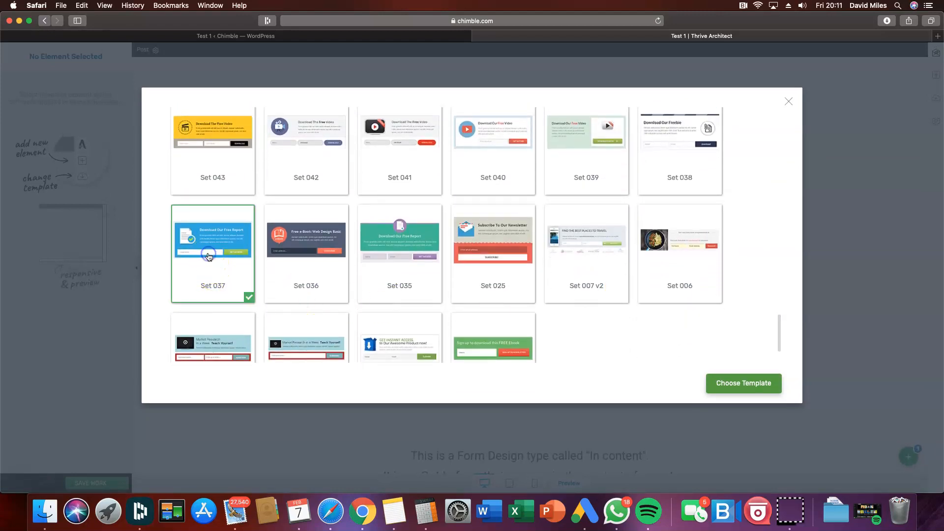
pyautogui.click(746, 388)
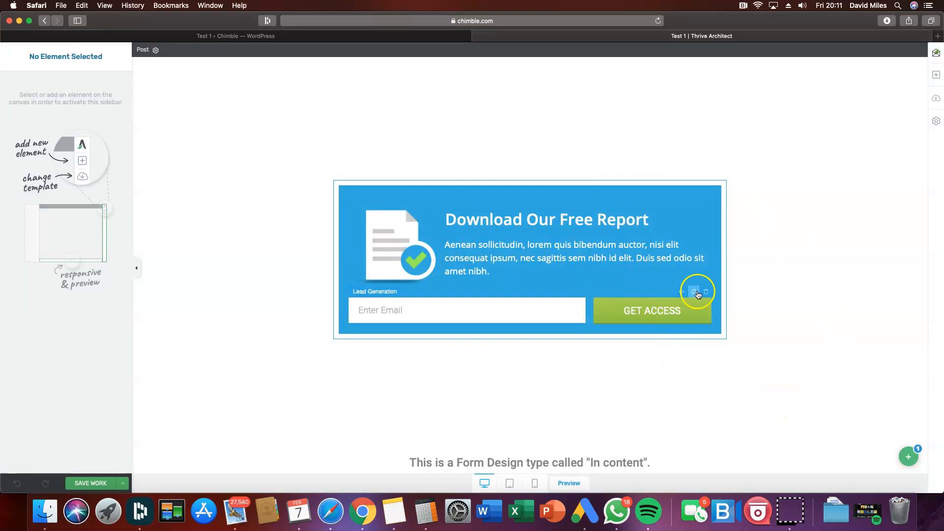
pyautogui.click(93, 484)
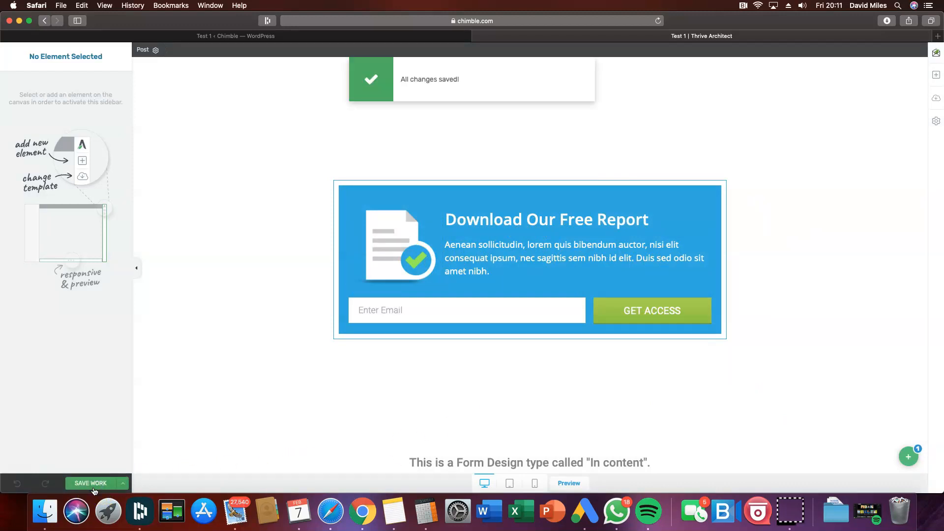
pyautogui.click(478, 36)
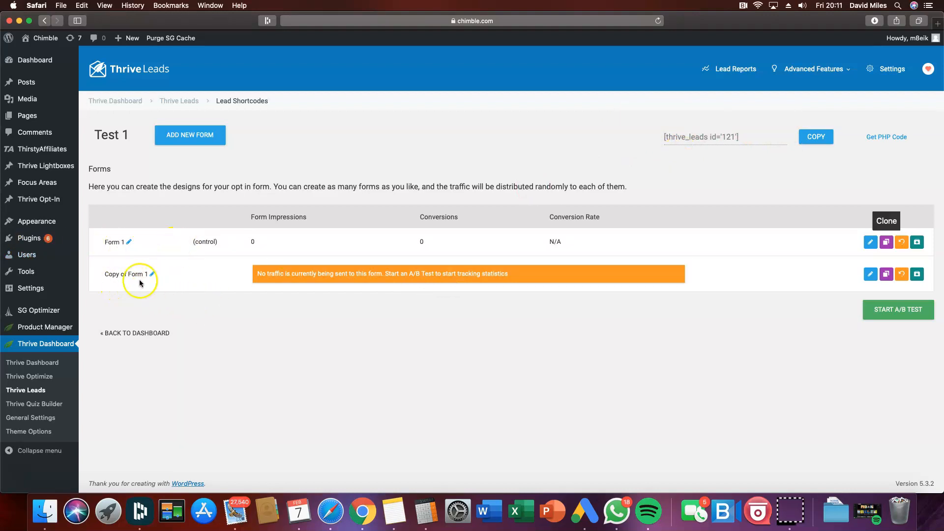
# Start an A/B test titled "Example test" with notes reading "one step versus", and look over the test's form list.
pyautogui.click(899, 312)
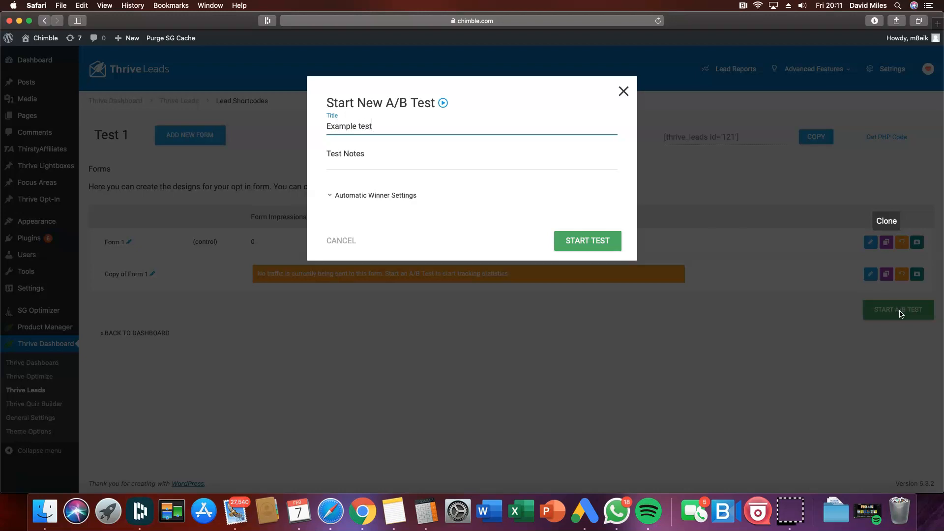
pyautogui.click(383, 153)
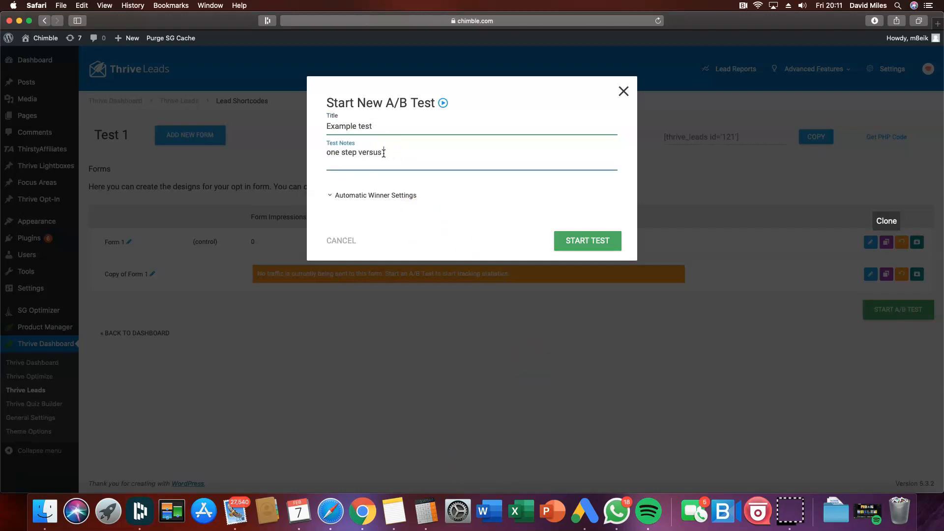
pyautogui.click(587, 241)
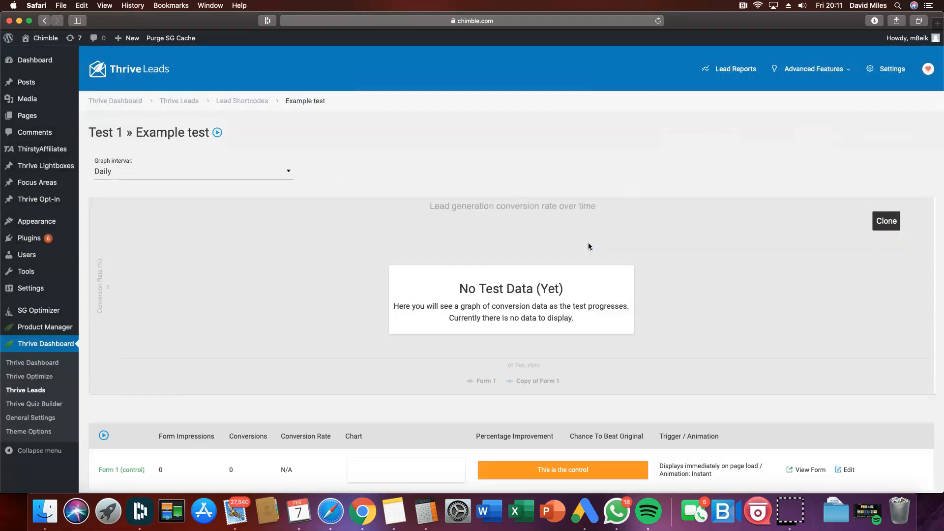
pyautogui.scroll(-5, 653, 288)
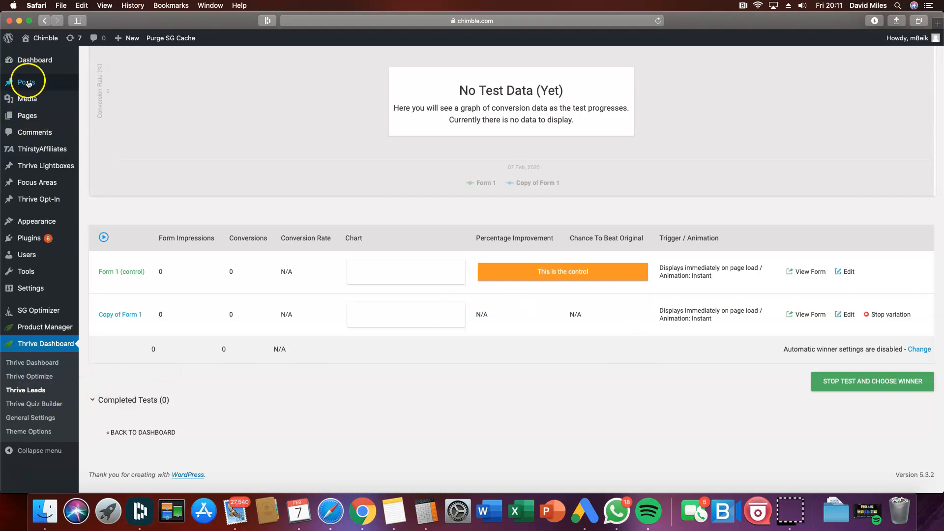
# Create a new WordPress page and open it in Thrive Architect.
pyautogui.moveTo(31, 119)
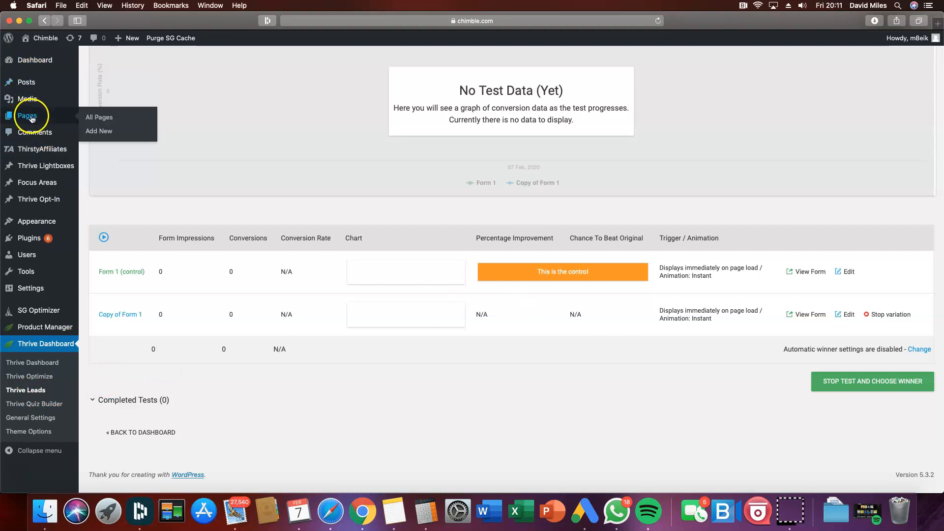
pyautogui.click(103, 131)
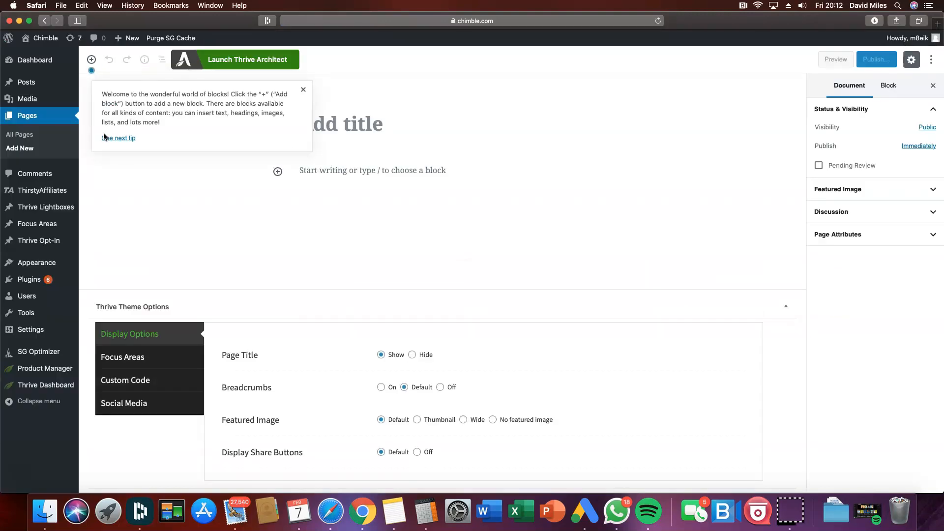
pyautogui.click(238, 62)
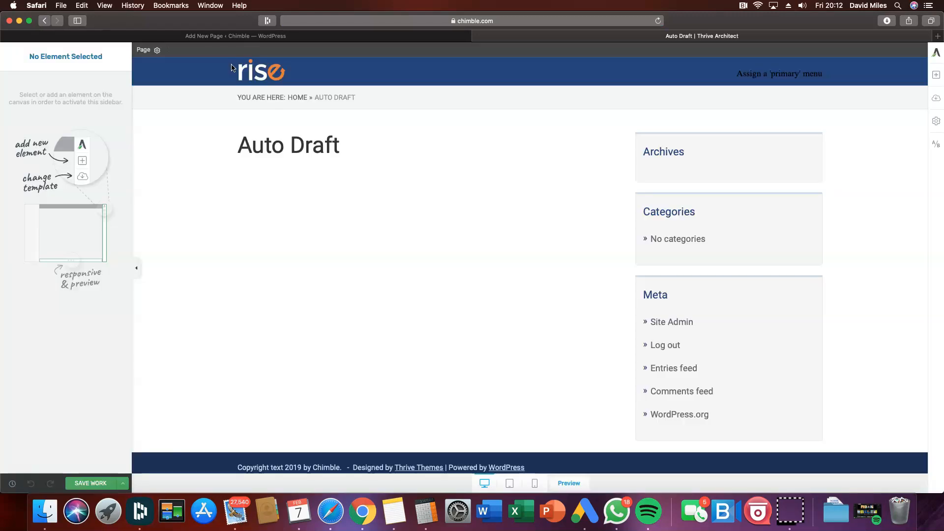
# Insert the Test 1 Thrive Leads shortcode below the page title, and leave the page editor without saving.
pyautogui.click(937, 77)
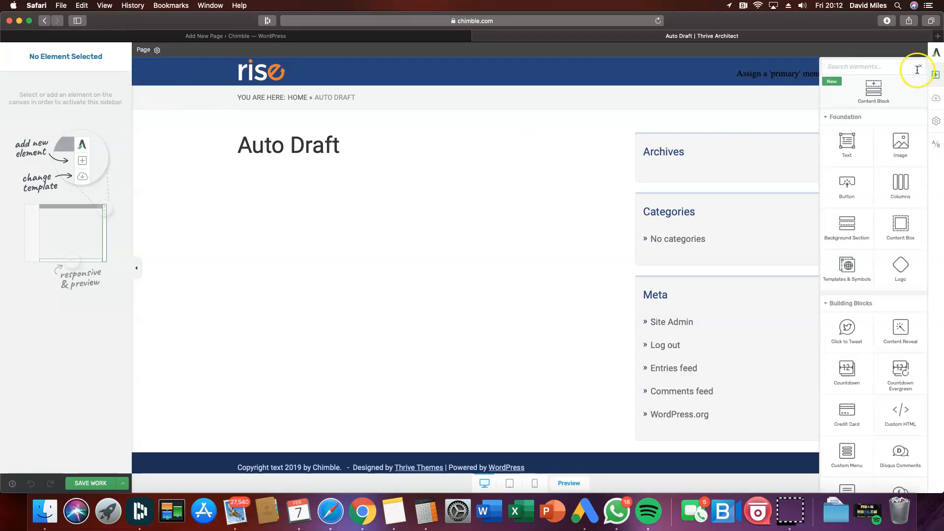
pyautogui.click(869, 69)
pyautogui.write('short')
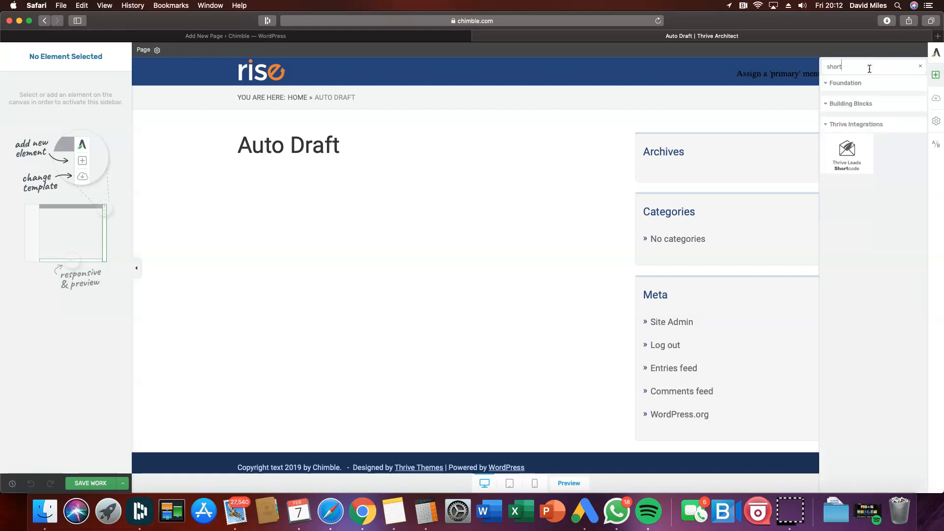
pyautogui.moveTo(846, 150)
pyautogui.mouseDown()
pyautogui.moveTo(748, 165)
pyautogui.moveTo(329, 184)
pyautogui.mouseUp()
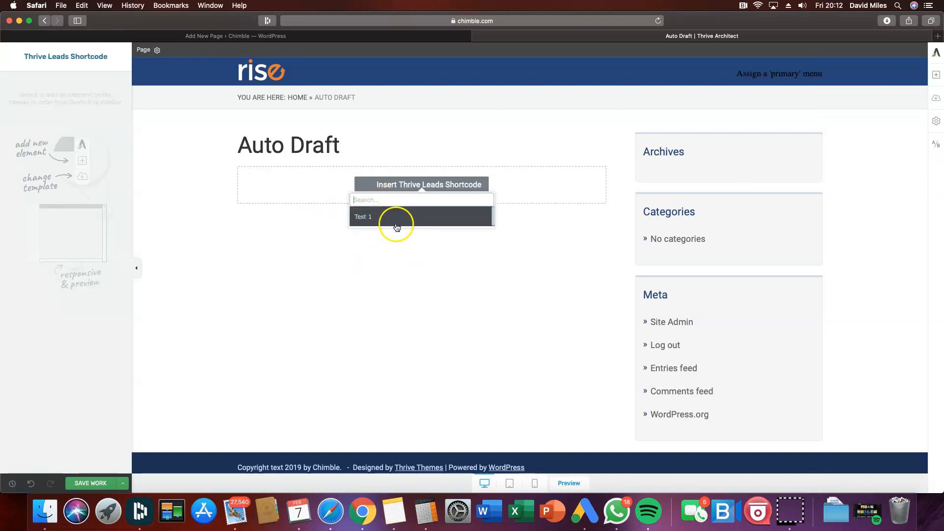
pyautogui.click(364, 219)
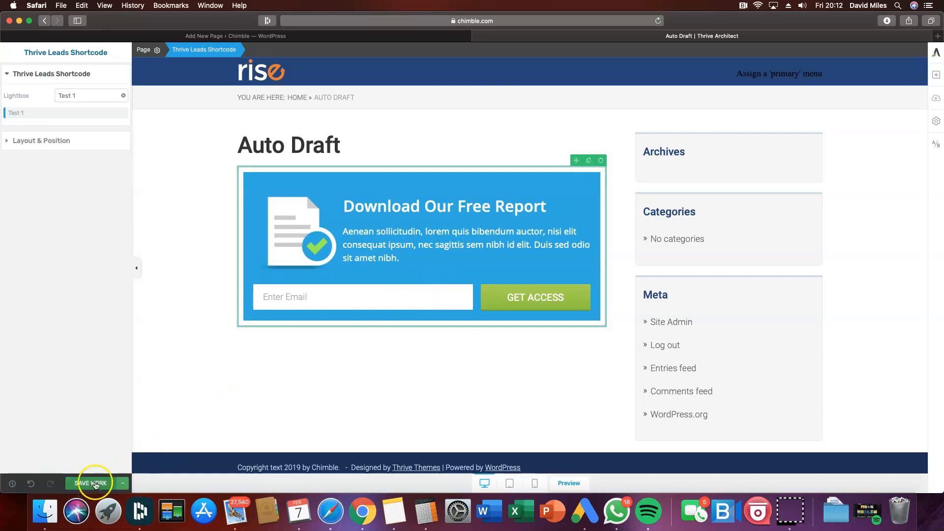
pyautogui.click(477, 37)
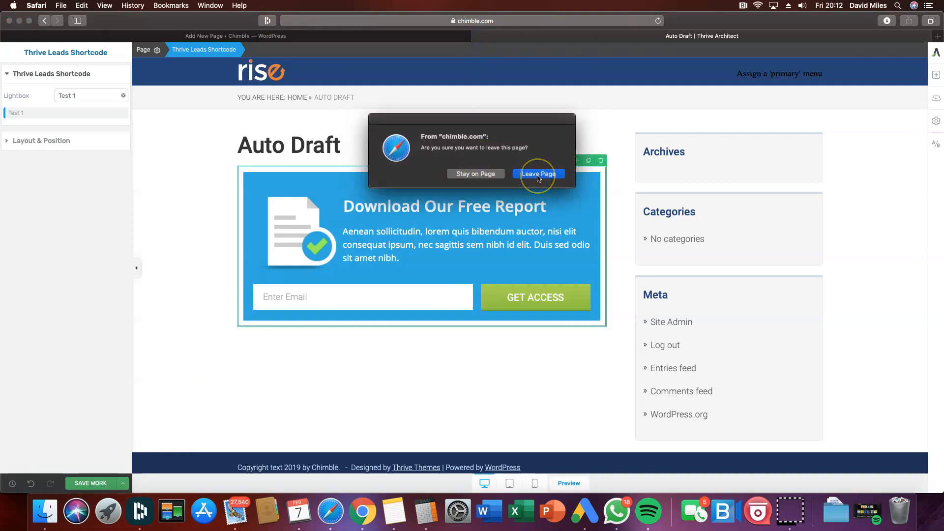
pyautogui.click(564, 174)
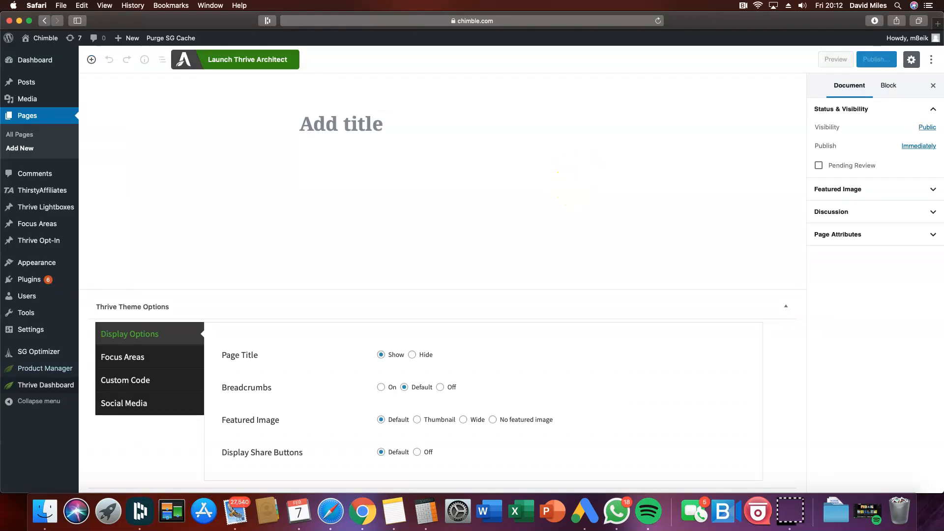
# Add a new ThriveBox named "Test 2" in Thrive Leads.
pyautogui.moveTo(46, 385)
pyautogui.click(112, 408)
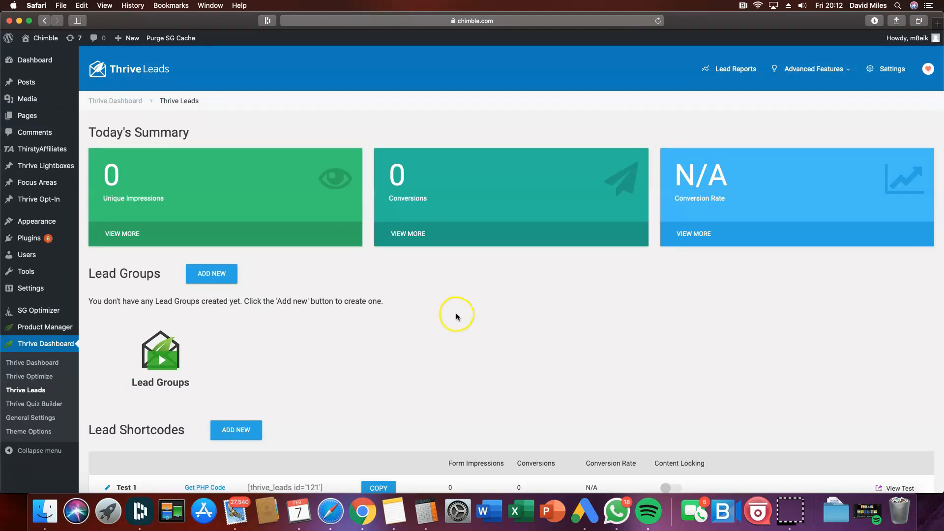
pyautogui.scroll(-6, 456, 314)
pyautogui.scroll(-1, 456, 316)
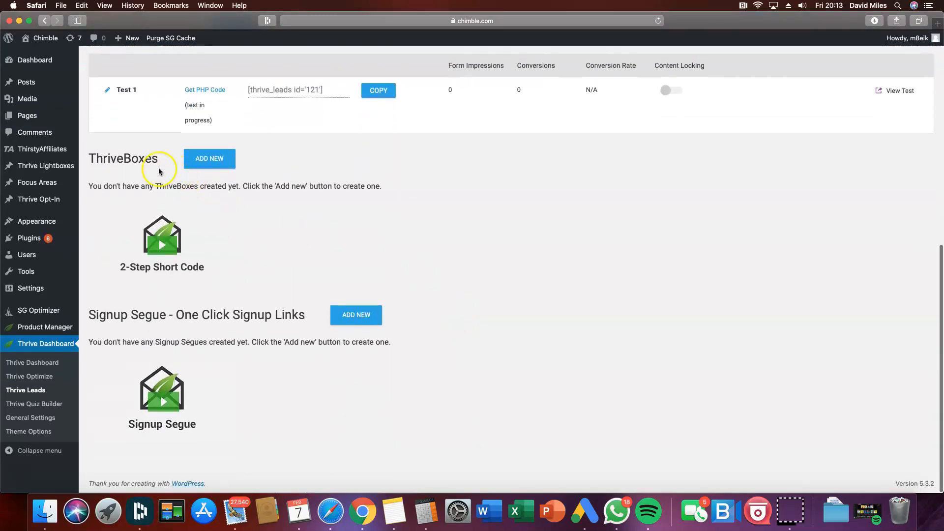
pyautogui.click(216, 162)
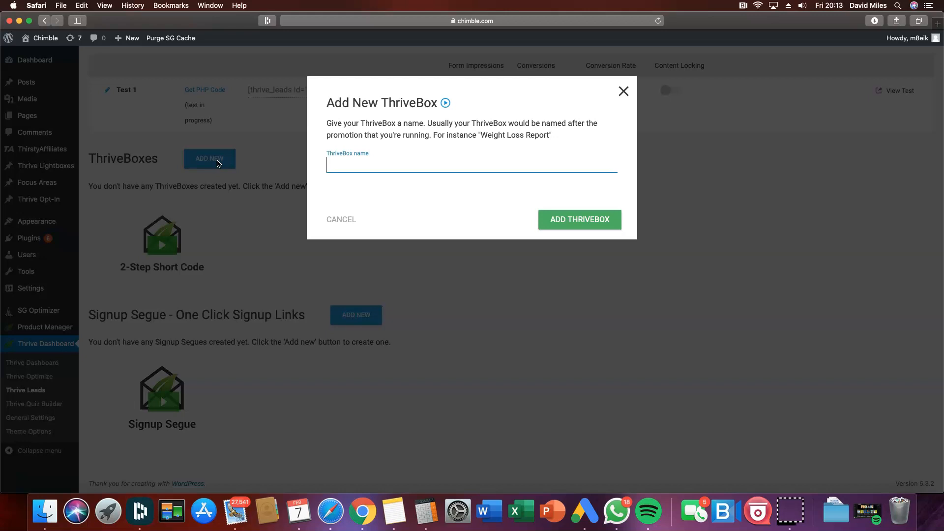
pyautogui.write('Test 2')
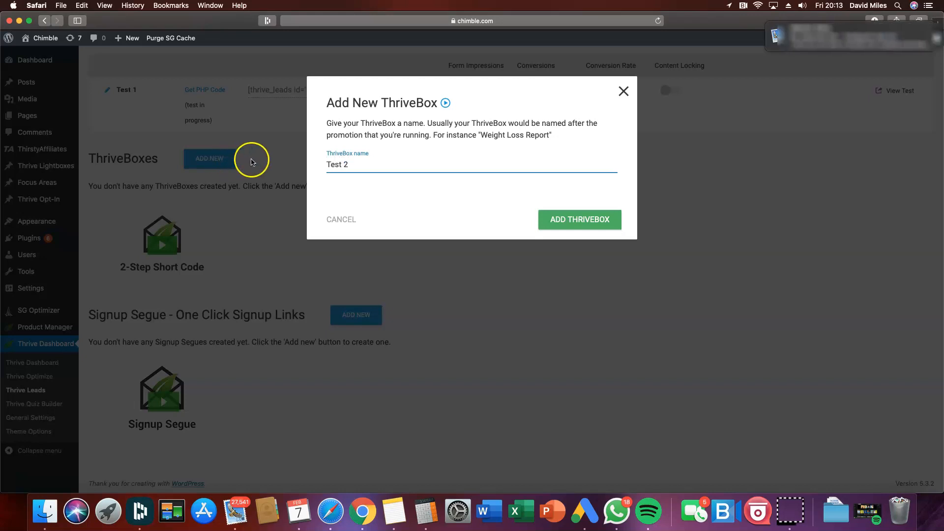
pyautogui.click(576, 219)
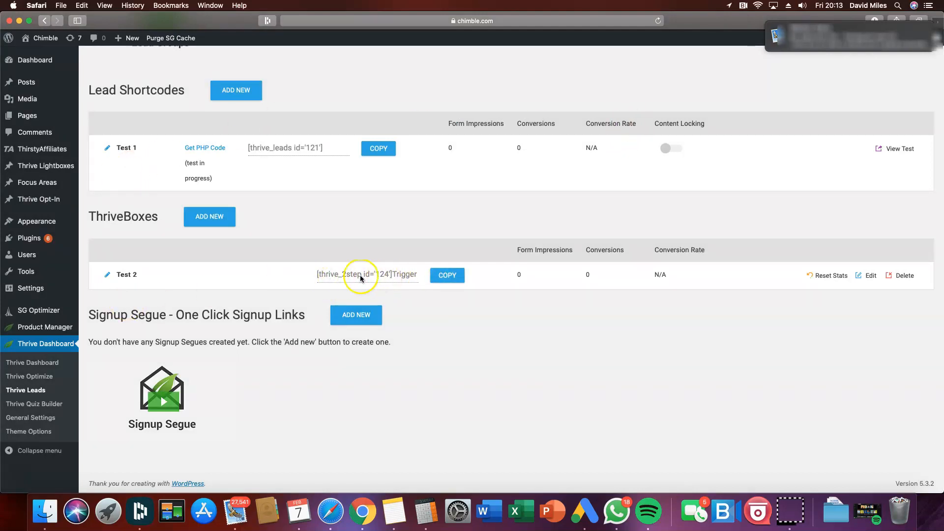
# Create a form named "form 1" in the Test 2 ThriveBox.
pyautogui.click(869, 276)
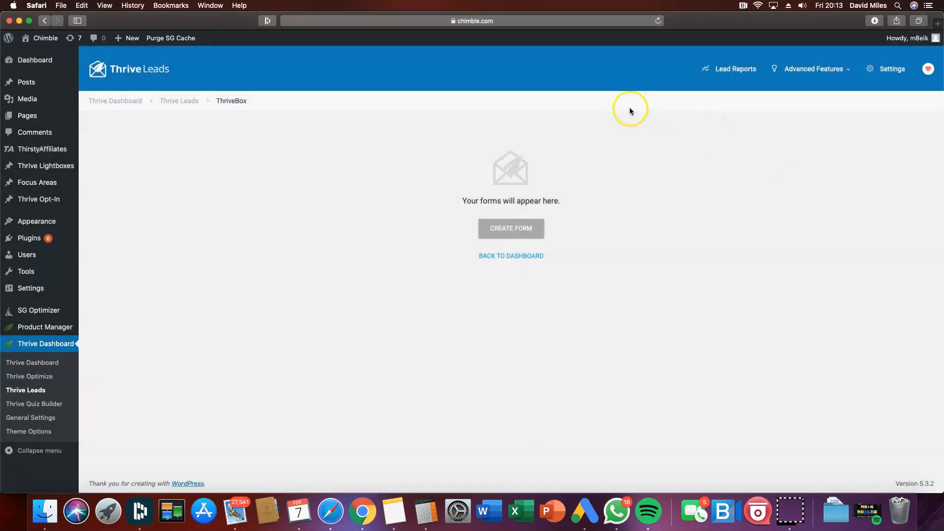
pyautogui.click(513, 229)
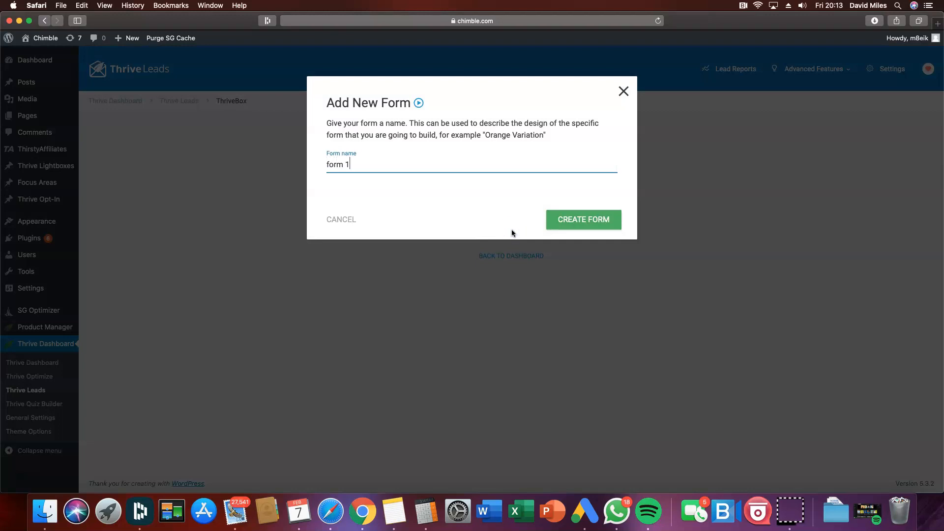
pyautogui.click(585, 221)
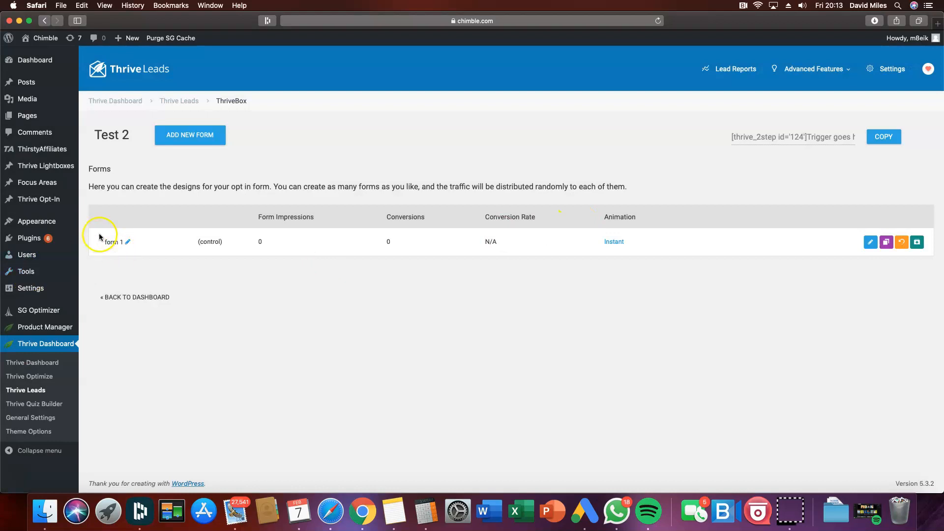
# Set the animation of form 1 to Slide in from Left, trying Slide in from Top first.
pyautogui.click(615, 249)
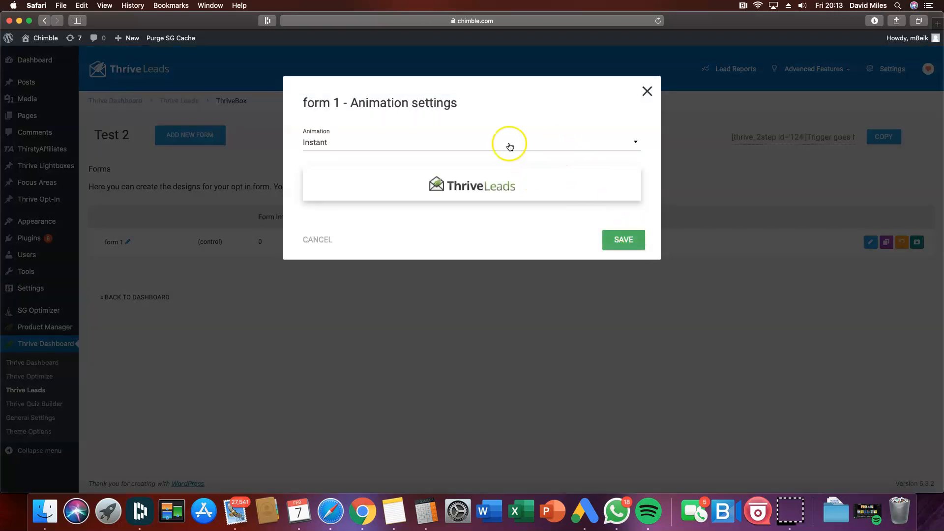
pyautogui.click(354, 143)
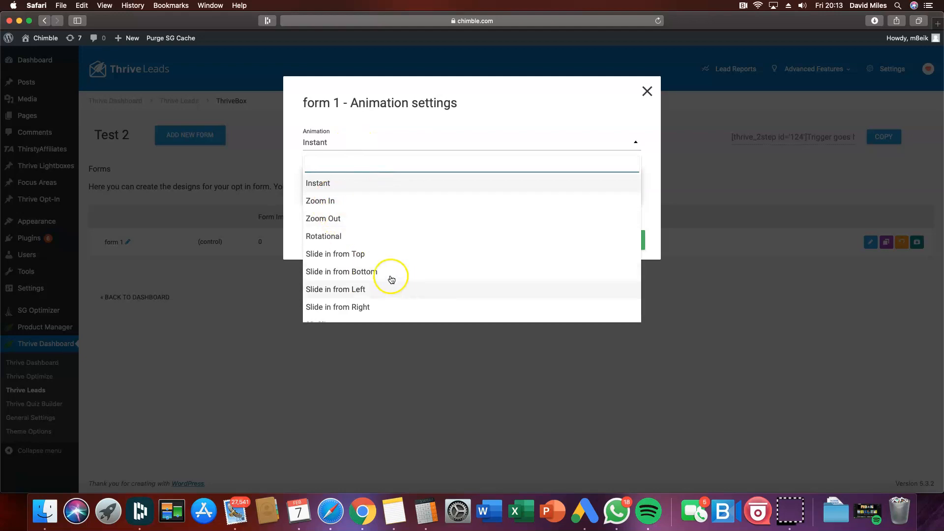
pyautogui.click(363, 254)
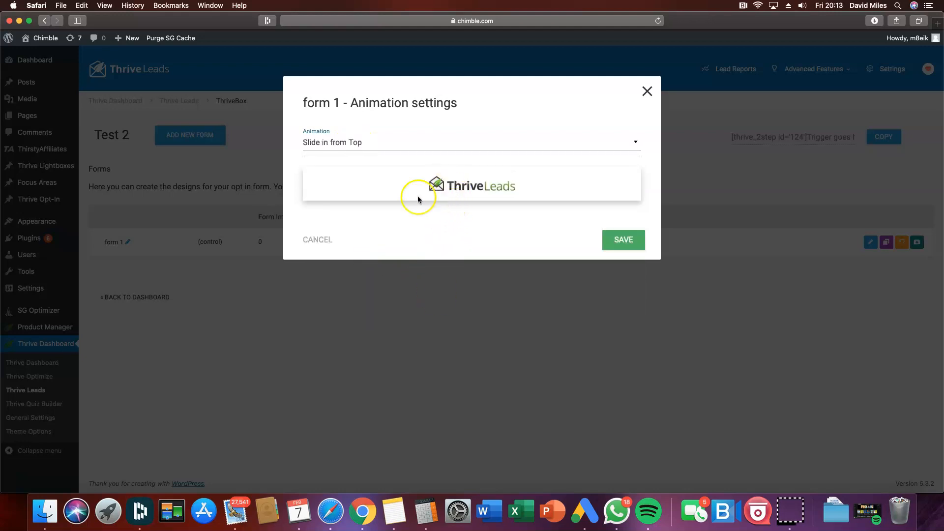
pyautogui.click(341, 143)
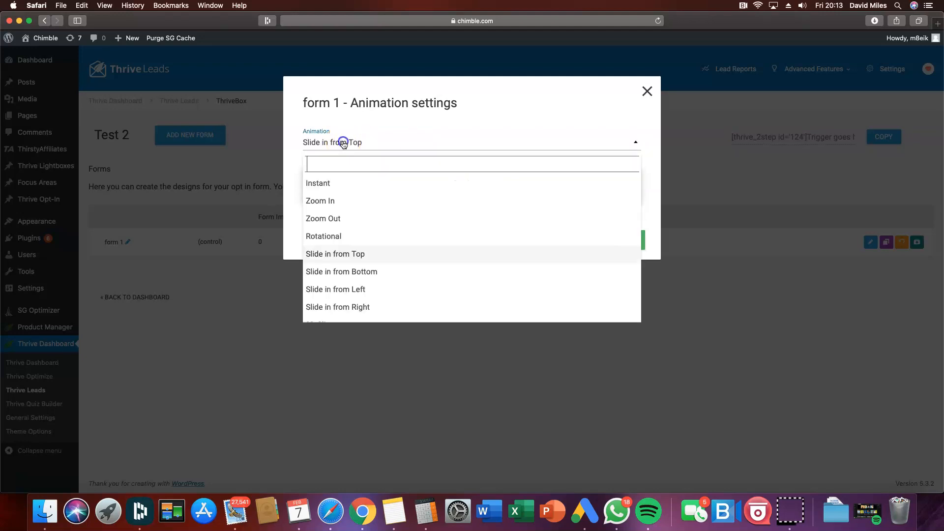
pyautogui.click(334, 290)
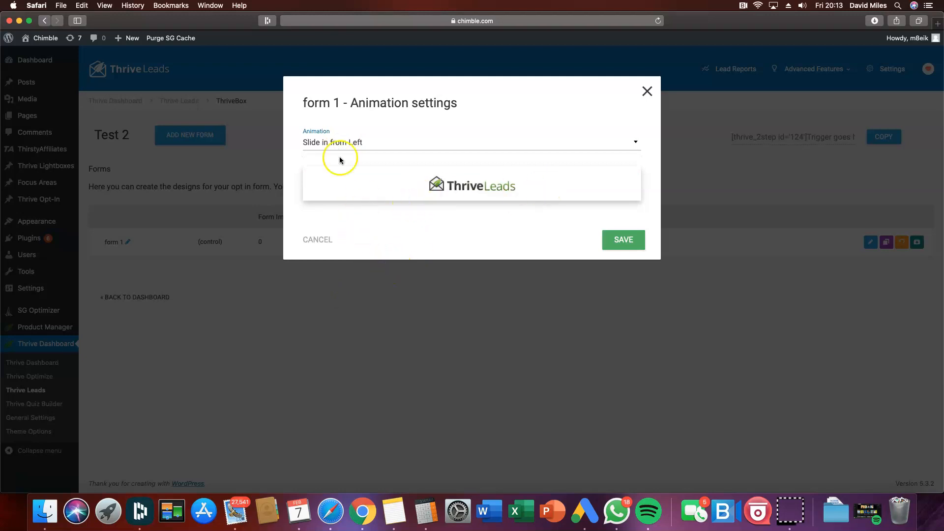
pyautogui.click(618, 240)
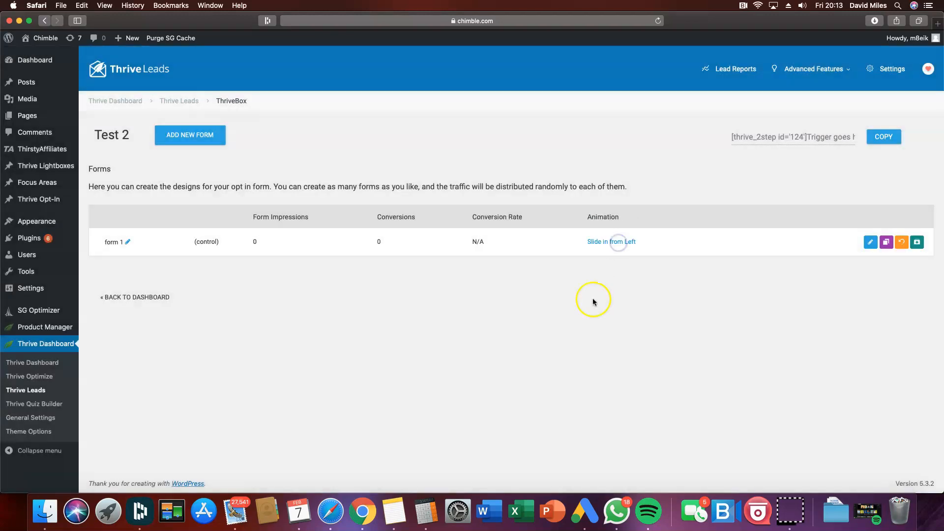
# Open the design of form 1 for editing and apply the Set 043 opt-in template.
pyautogui.click(870, 242)
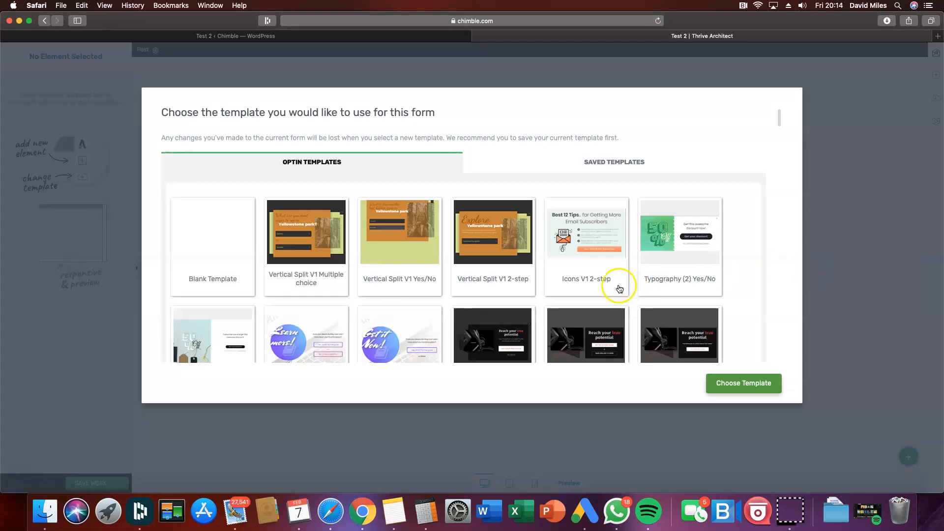
pyautogui.scroll(-5, 459, 248)
pyautogui.scroll(-15, 475, 255)
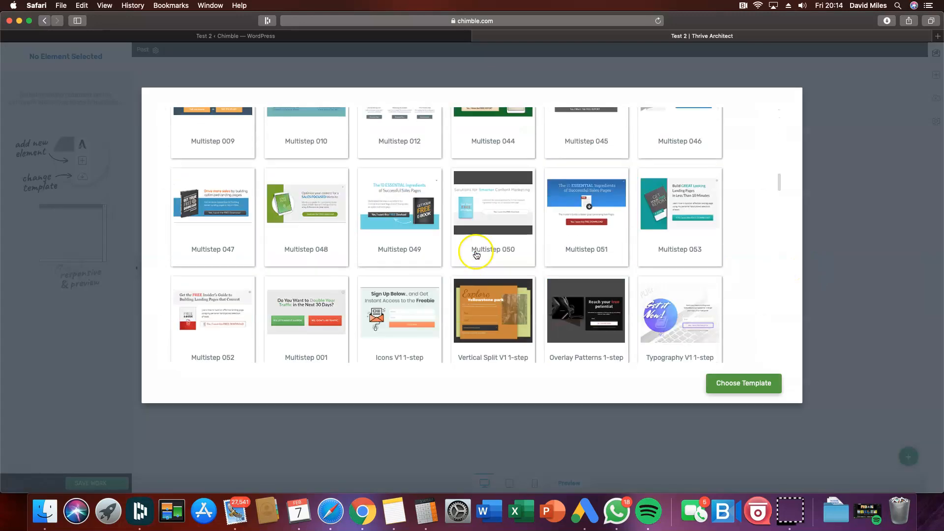
pyautogui.scroll(-4, 476, 254)
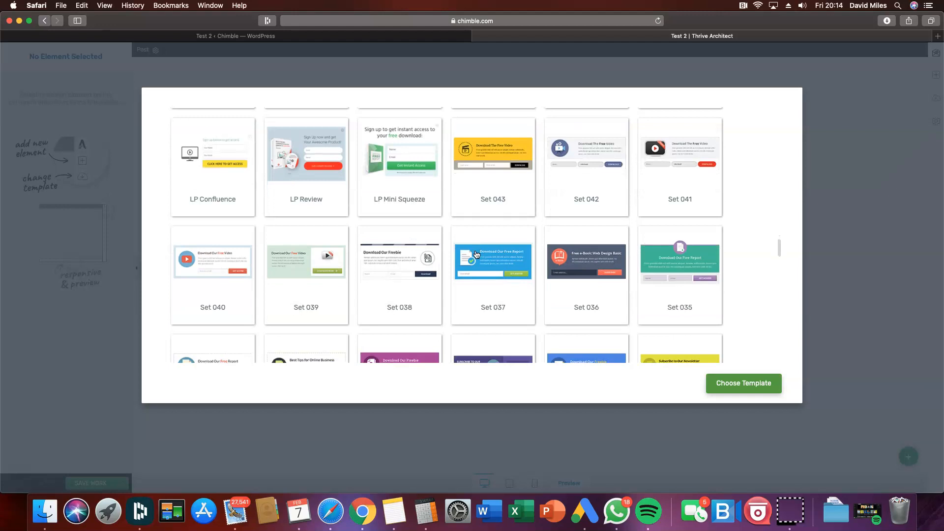
pyautogui.scroll(-1, 476, 254)
pyautogui.click(481, 130)
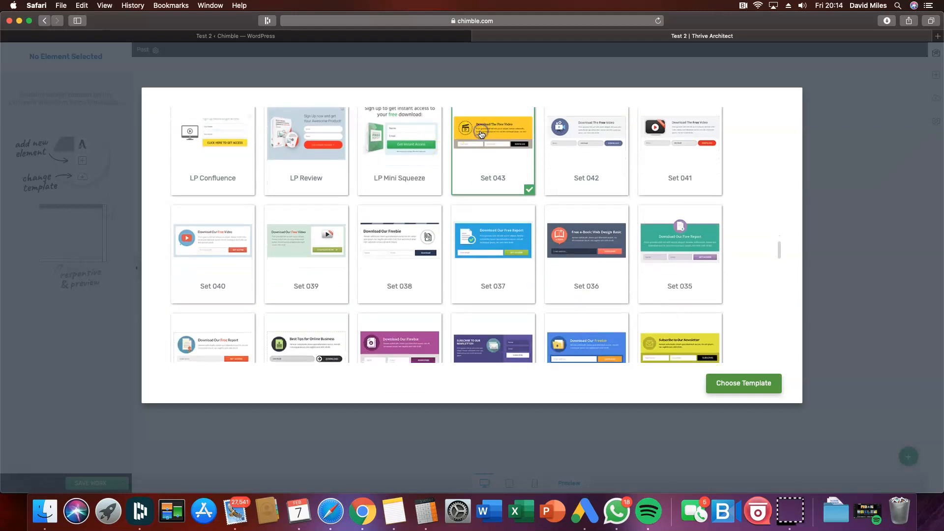
pyautogui.click(749, 389)
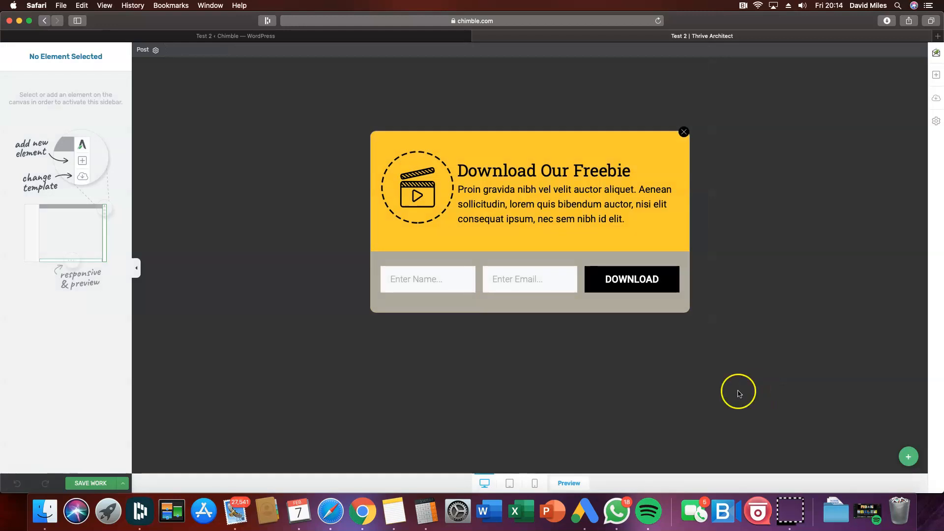
# Save and preview the form design, closing both the preview and the editor to return to the Test 2 ThriveBox.
pyautogui.click(439, 274)
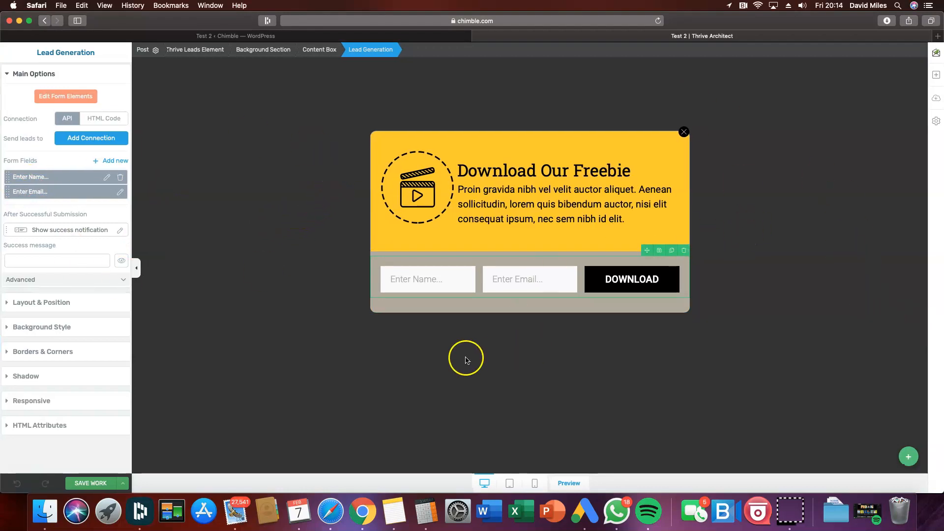
pyautogui.click(78, 486)
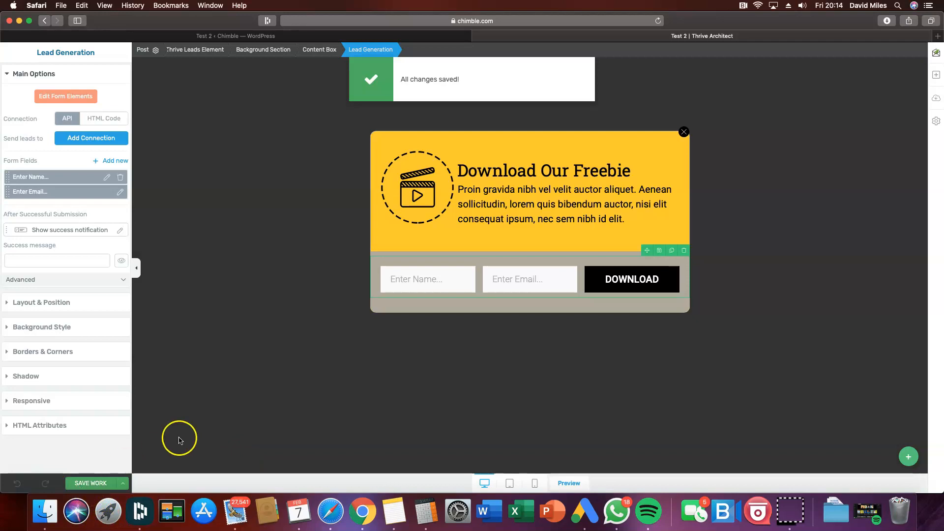
pyautogui.click(569, 484)
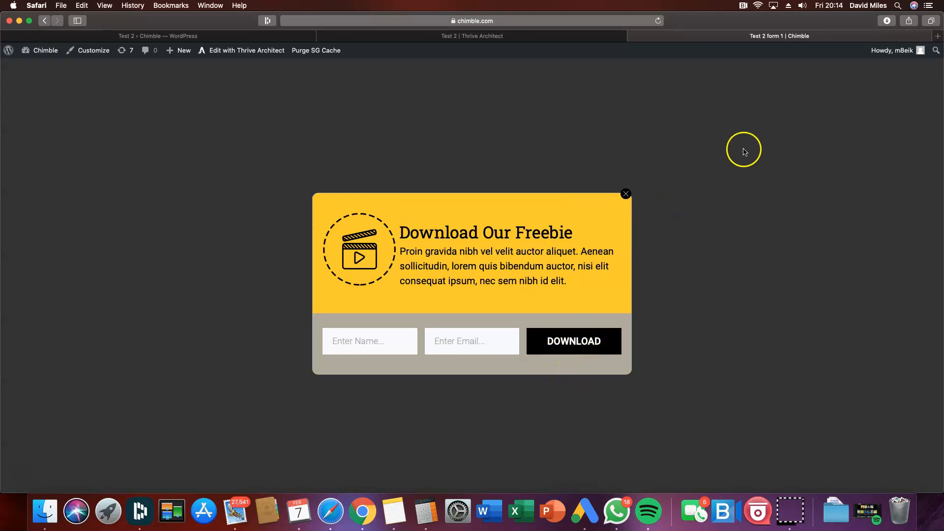
pyautogui.click(634, 38)
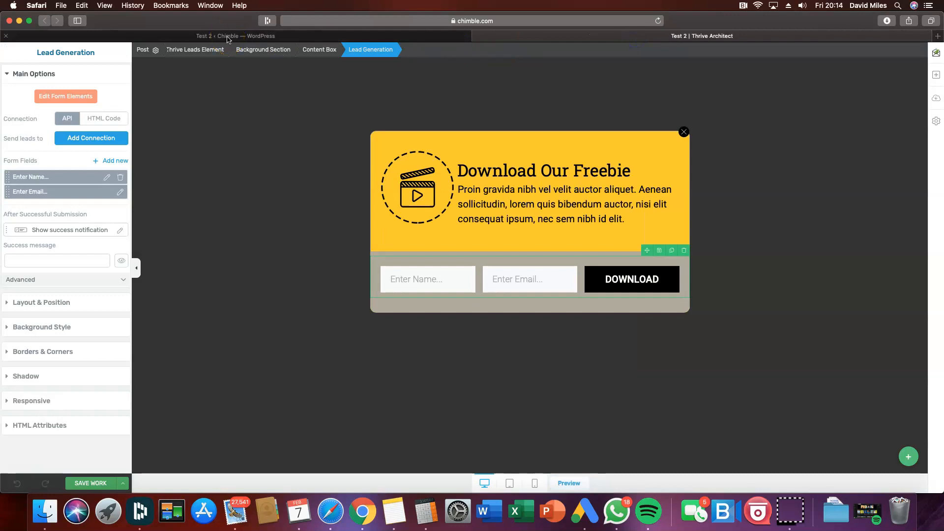
pyautogui.click(478, 36)
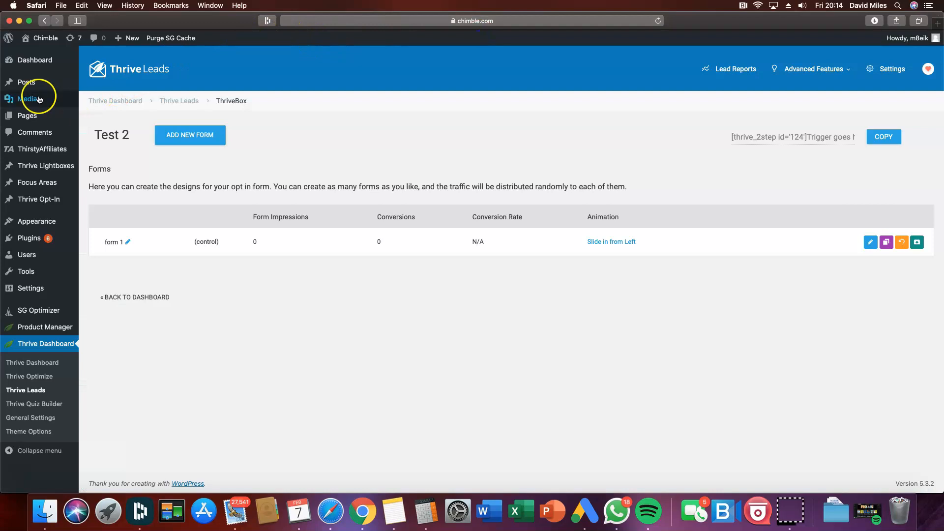
# Create a new page in Thrive Architect and add a text element reading "this is example text" below the title.
pyautogui.moveTo(22, 114)
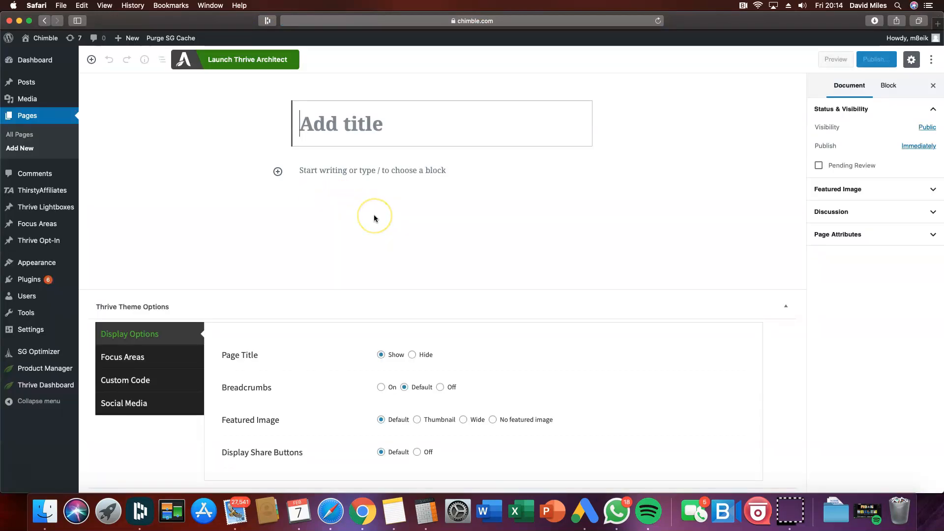
pyautogui.click(251, 63)
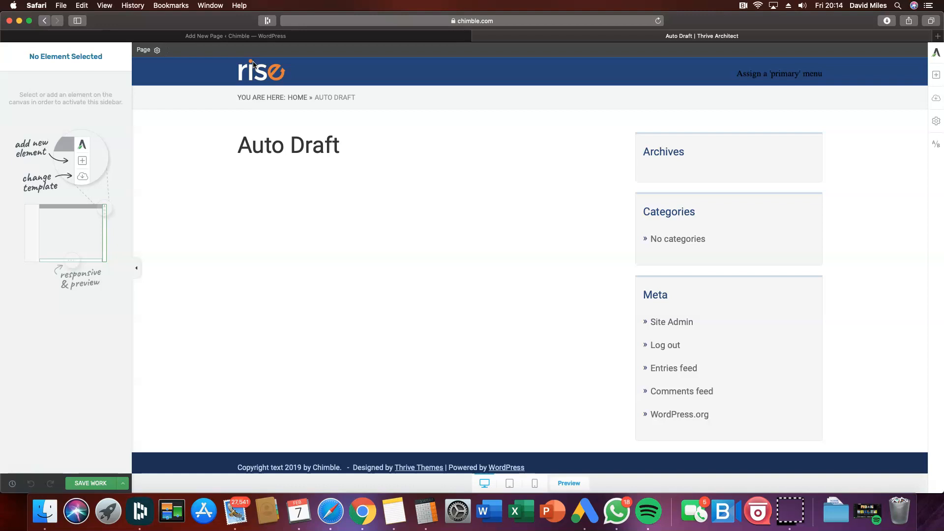
pyautogui.click(935, 76)
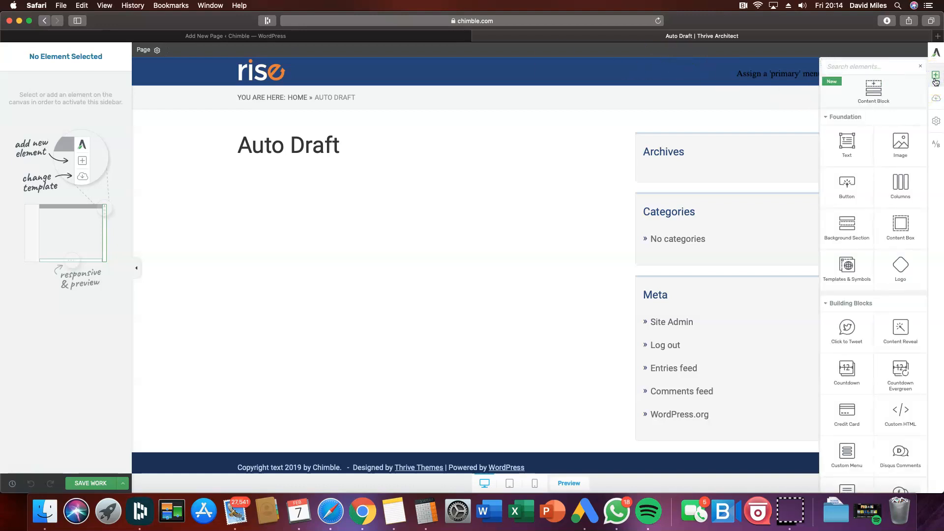
pyautogui.moveTo(849, 154); pyautogui.dragTo(415, 190)
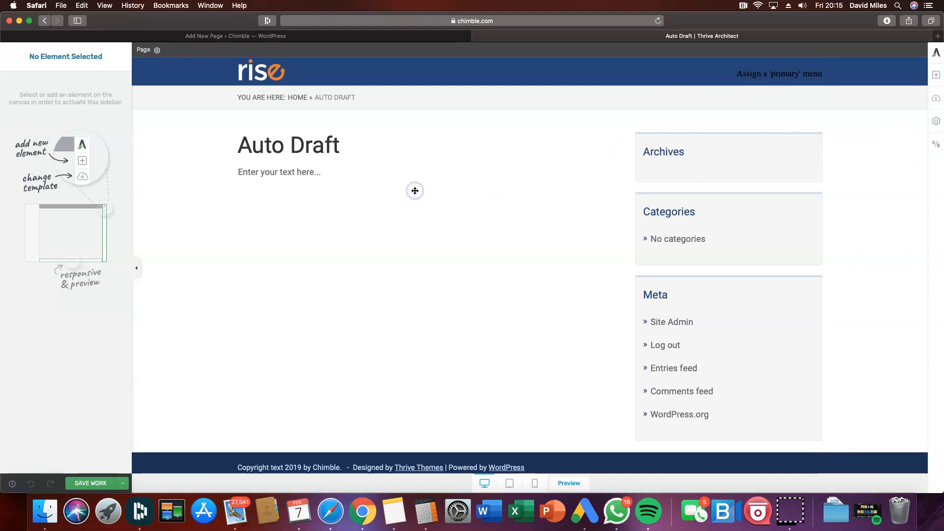
pyautogui.write('this is exam')
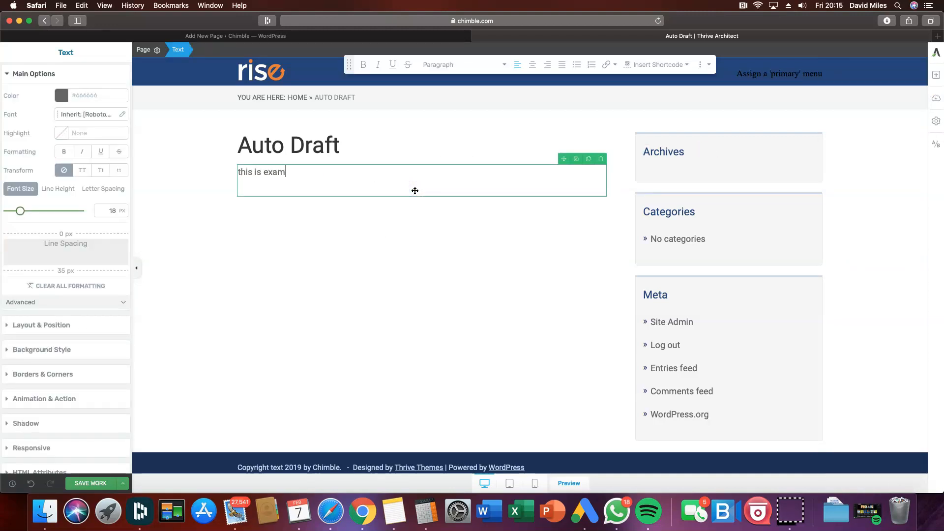
pyautogui.write('ple text')
pyautogui.press('Return')
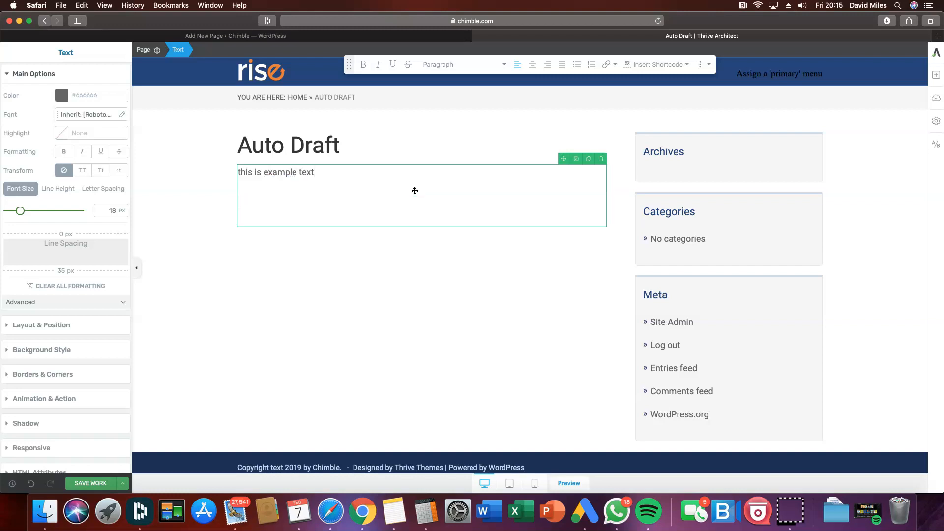
# Add a button below the example text and label it "Download Now".
pyautogui.click(938, 75)
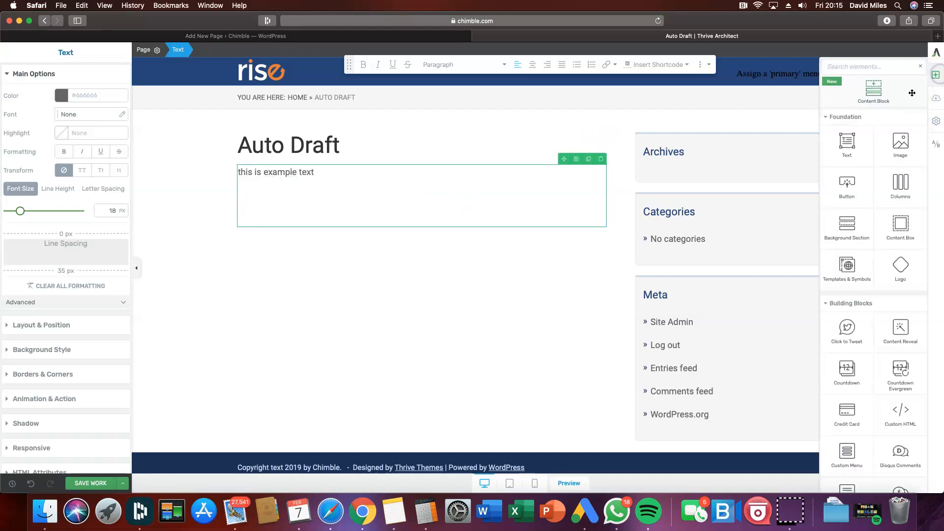
pyautogui.moveTo(844, 185); pyautogui.dragTo(429, 243)
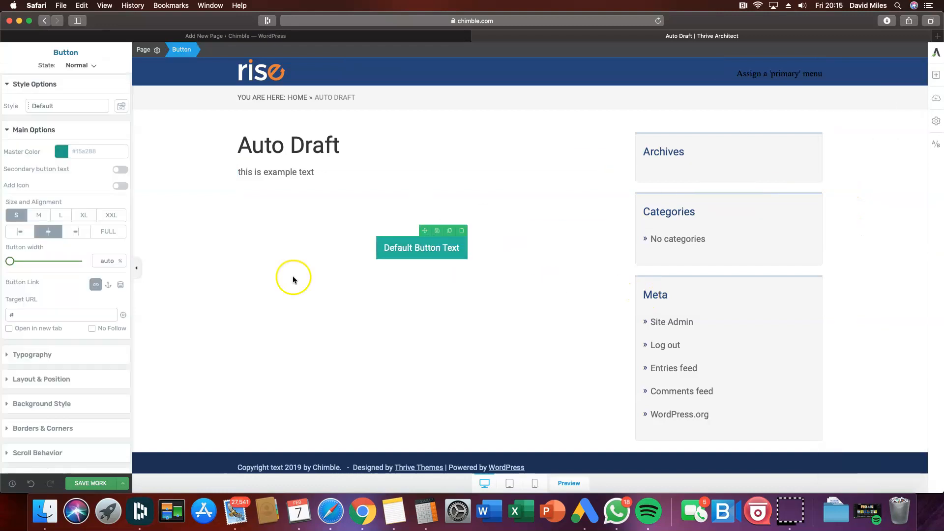
pyautogui.doubleClick(416, 245)
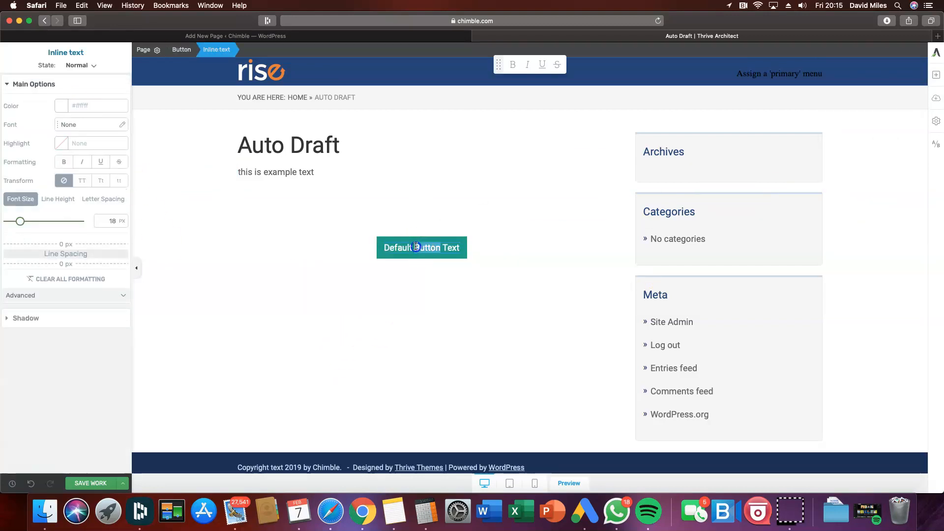
pyautogui.press('super+a')
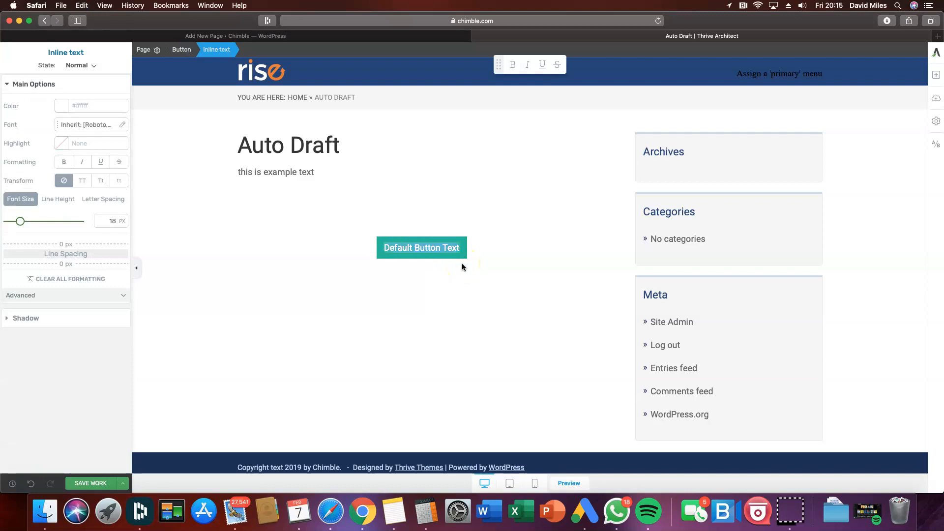
pyautogui.write('Download Now')
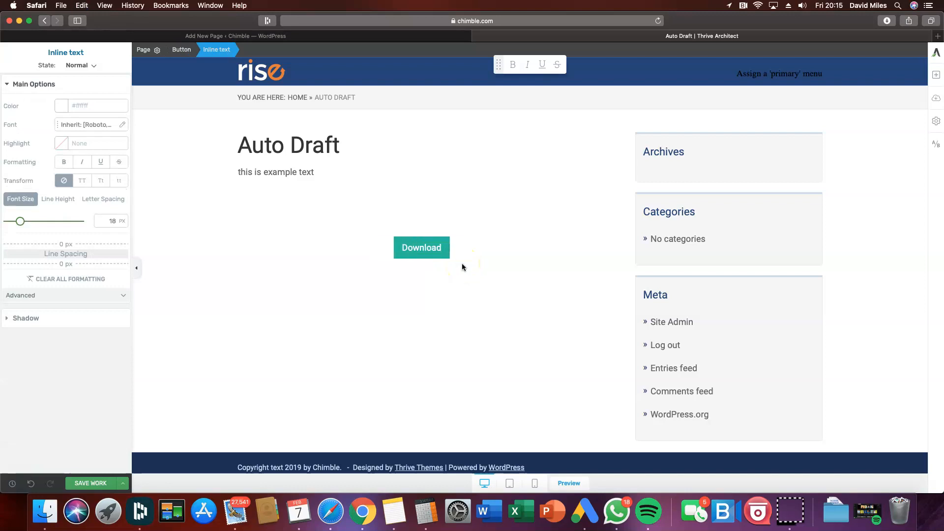
pyautogui.click(460, 271)
pyautogui.click(512, 357)
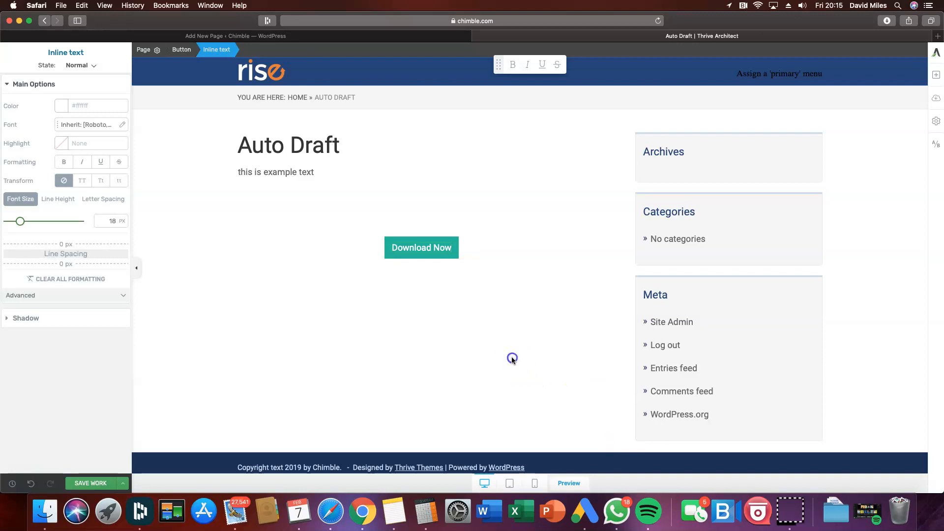
# Remove the default link action from the Download Now button.
pyautogui.click(396, 233)
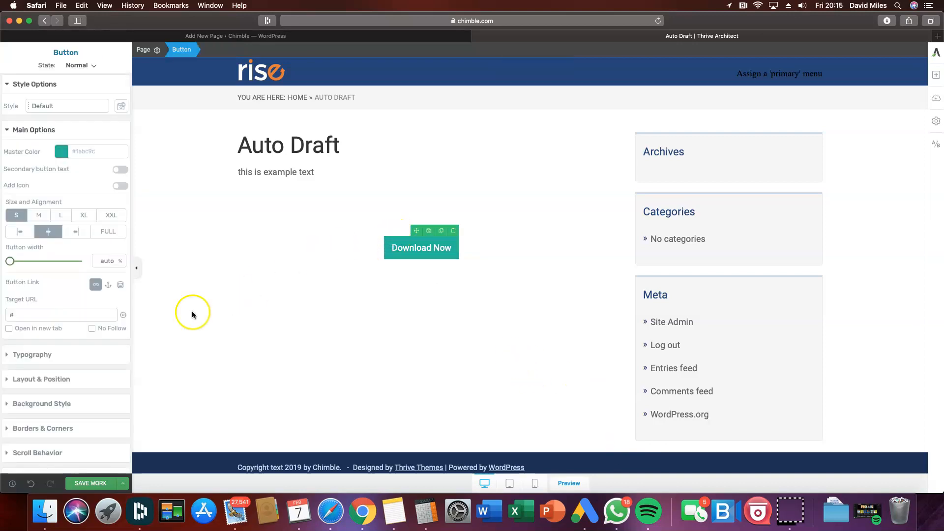
pyautogui.scroll(-4, 74, 363)
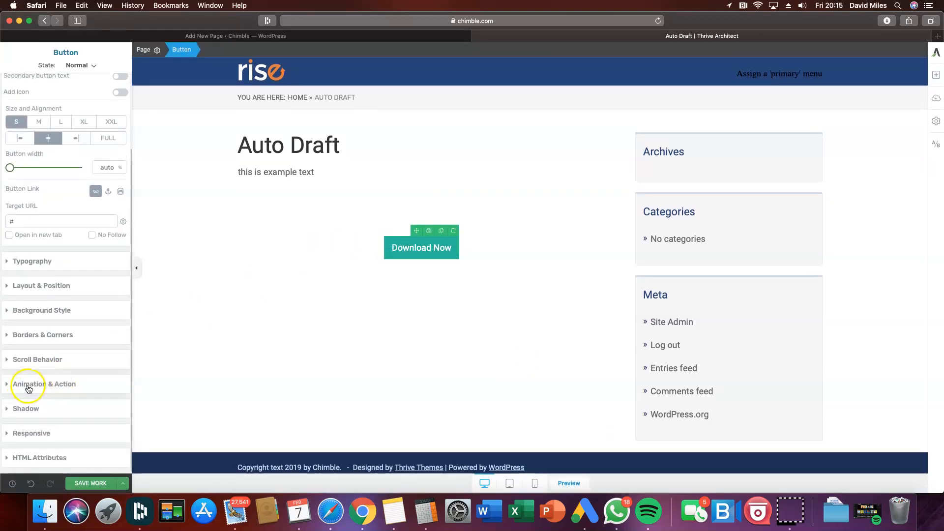
pyautogui.click(29, 383)
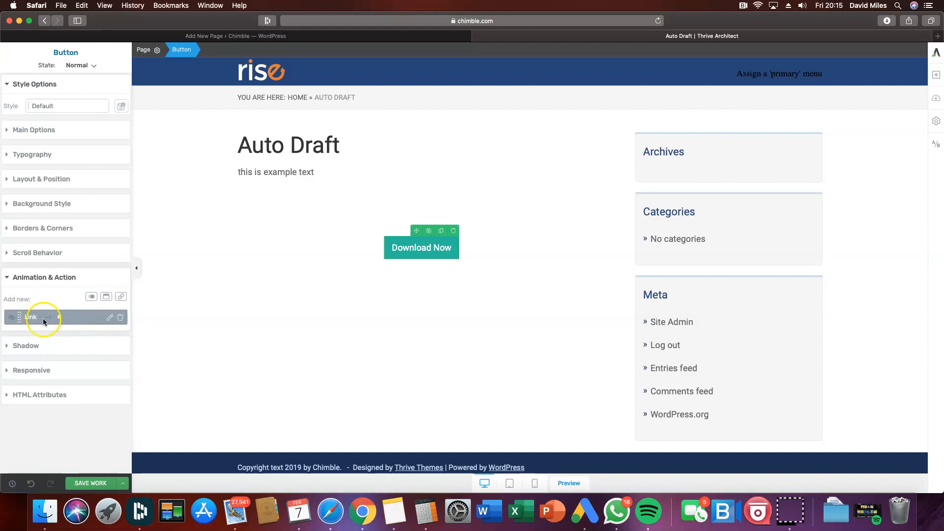
pyautogui.click(120, 317)
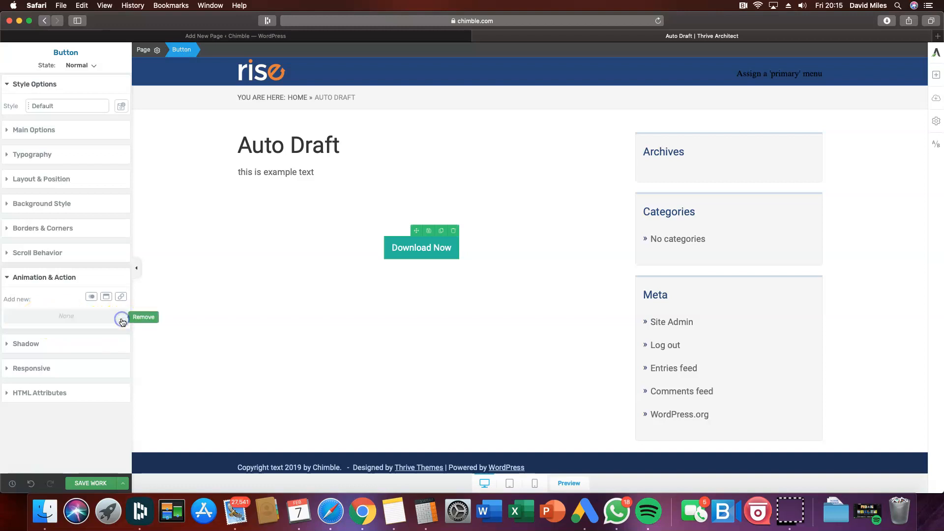
# Make the Download Now button open the Thrive Leads ThriveBox Test 2 on click, and save the page.
pyautogui.click(106, 297)
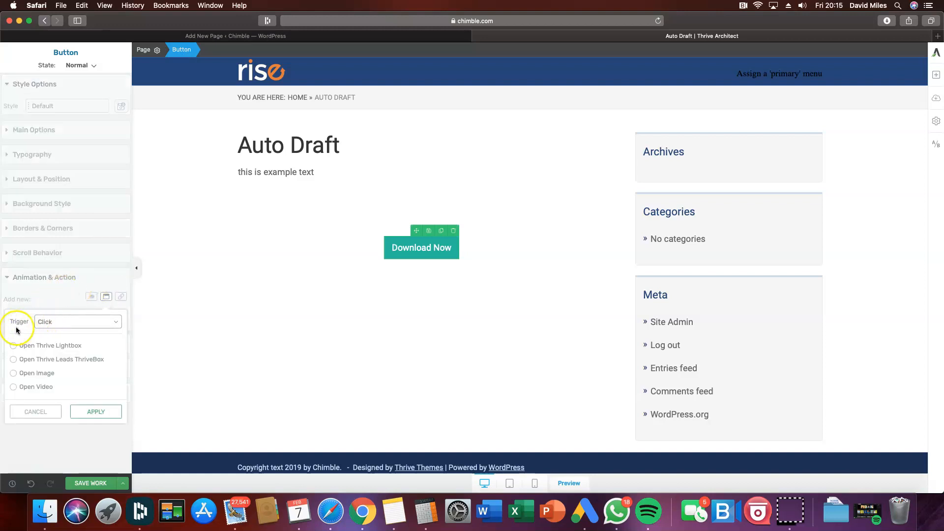
pyautogui.click(75, 322)
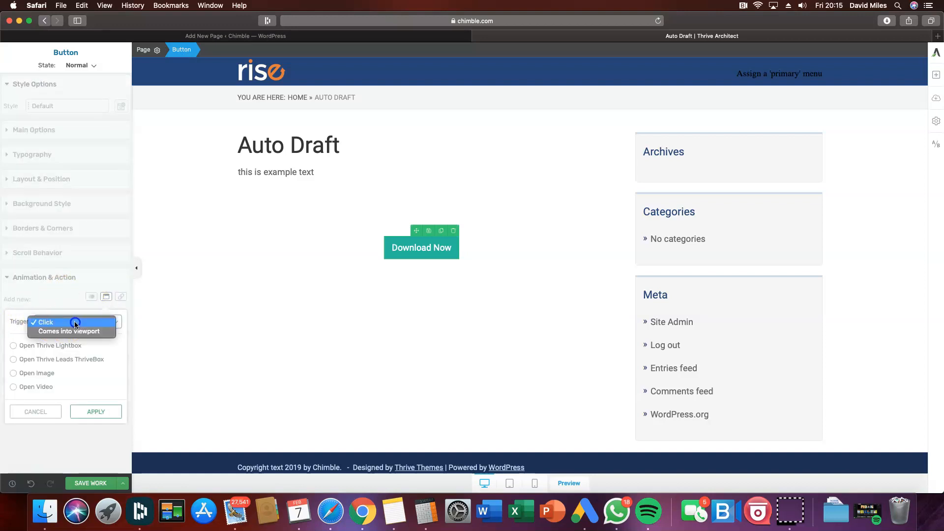
pyautogui.click(74, 321)
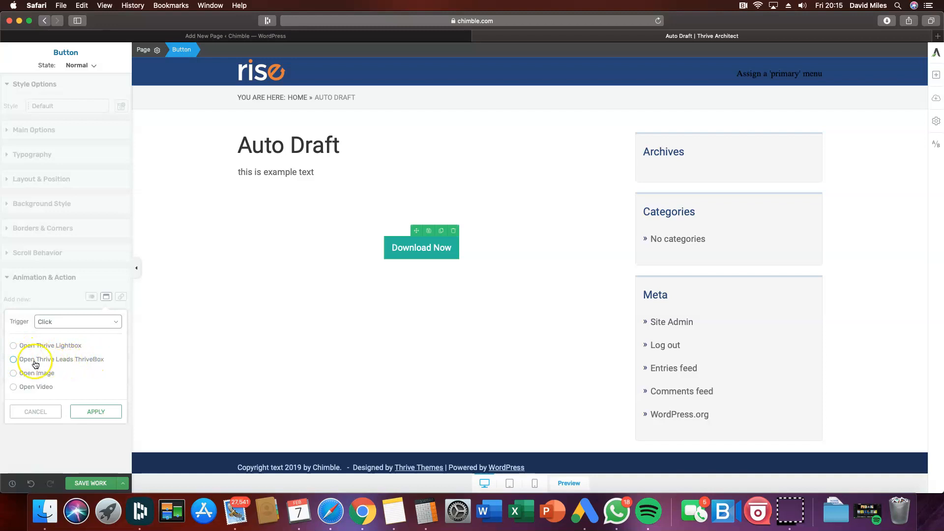
pyautogui.click(14, 360)
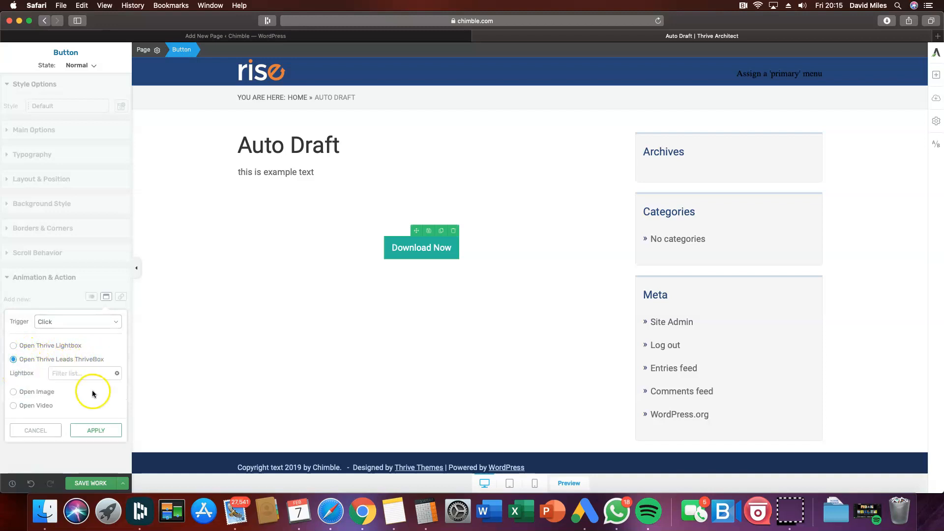
pyautogui.click(82, 375)
pyautogui.write('test')
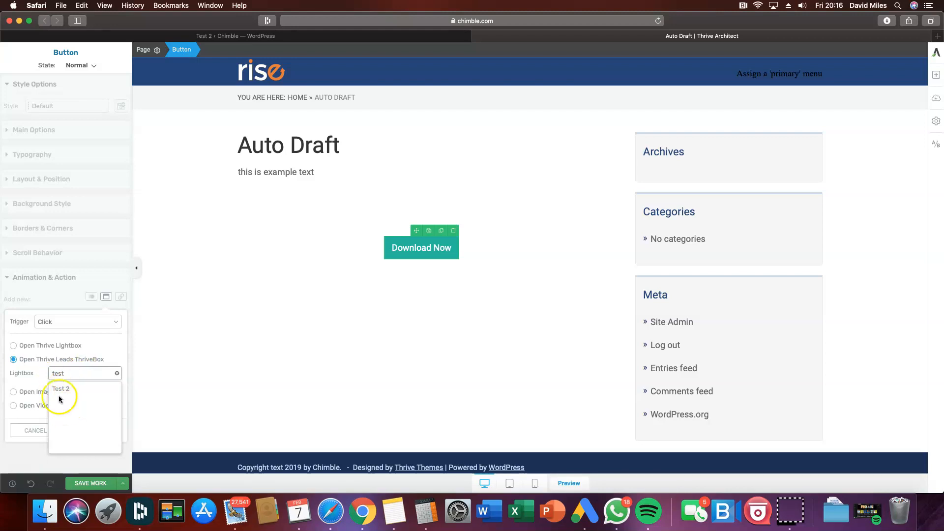
pyautogui.click(68, 389)
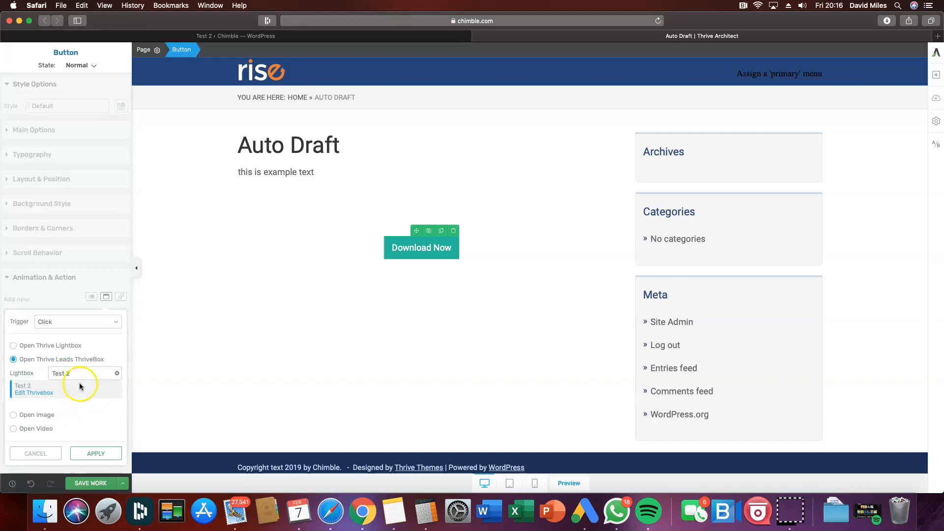
pyautogui.click(92, 454)
pyautogui.click(96, 485)
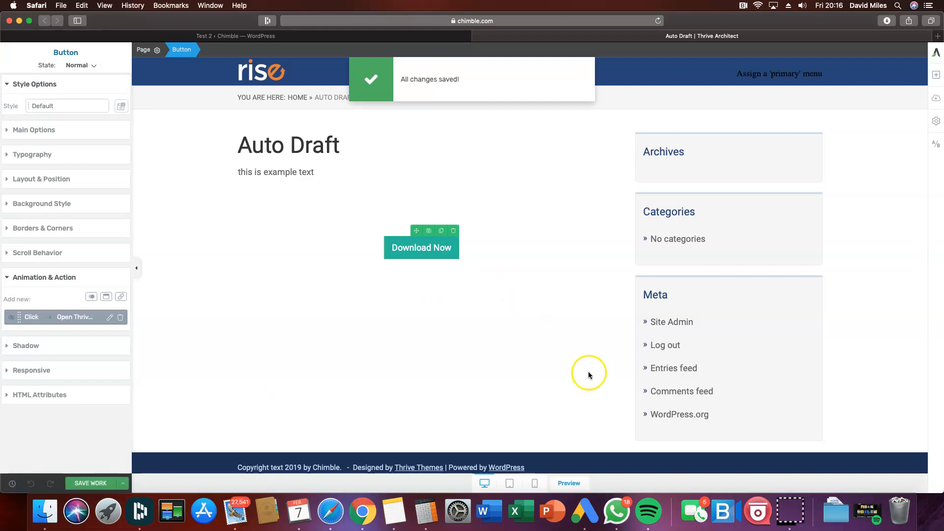
# Preview the page to test the Download Now popup, and close both the preview and the page editor.
pyautogui.click(569, 482)
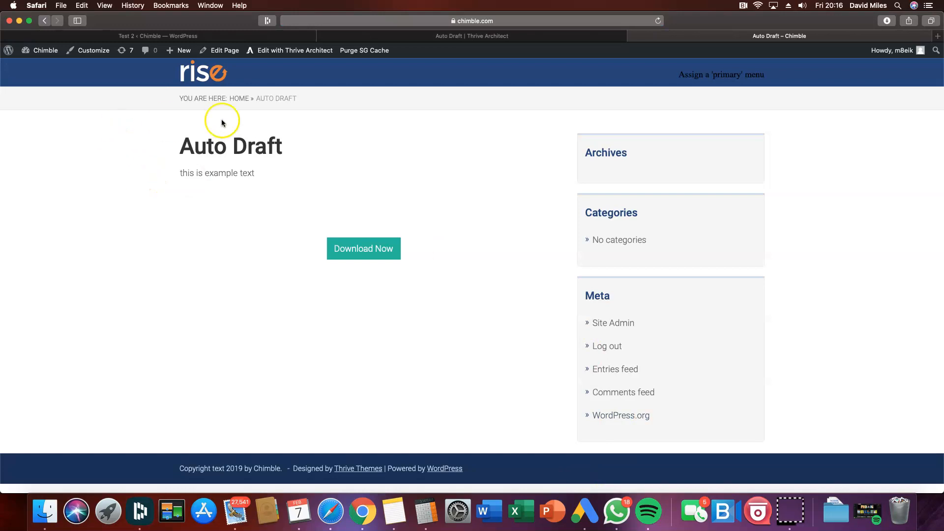
pyautogui.click(352, 248)
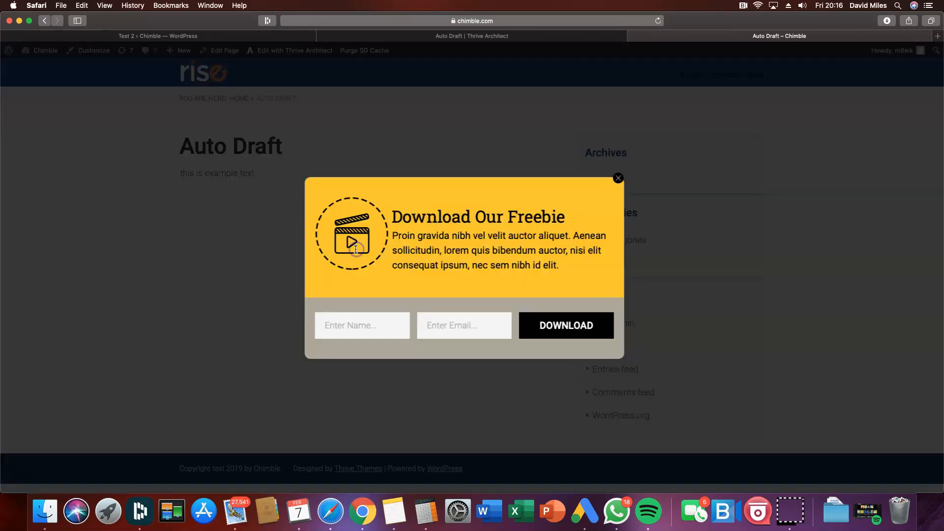
pyautogui.click(218, 250)
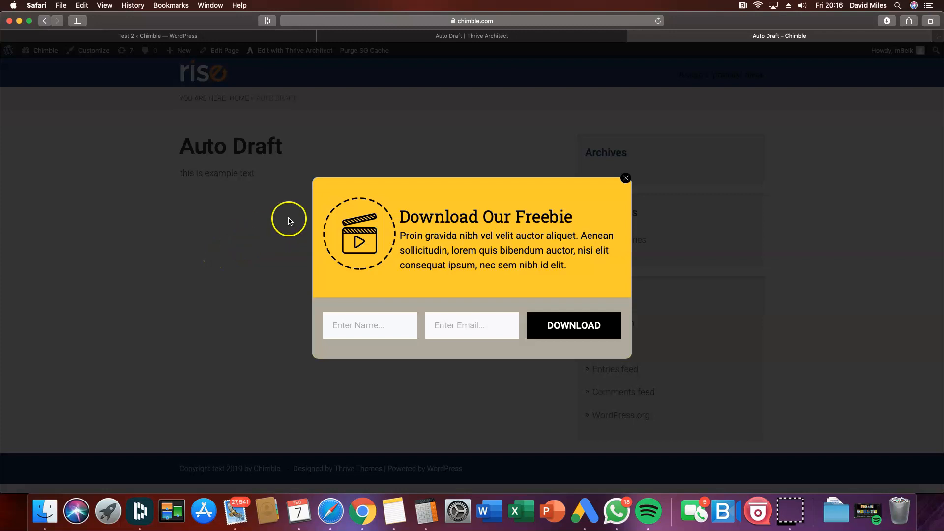
pyautogui.click(626, 178)
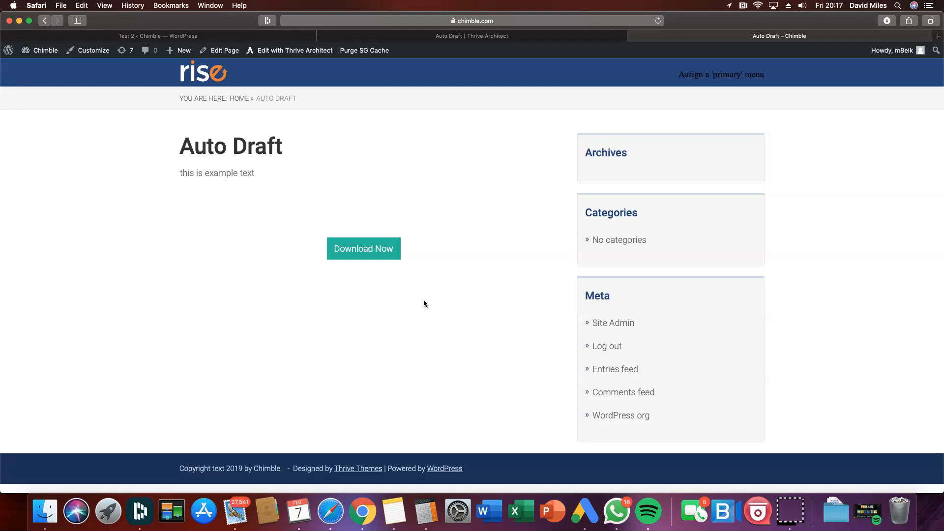
pyautogui.click(634, 37)
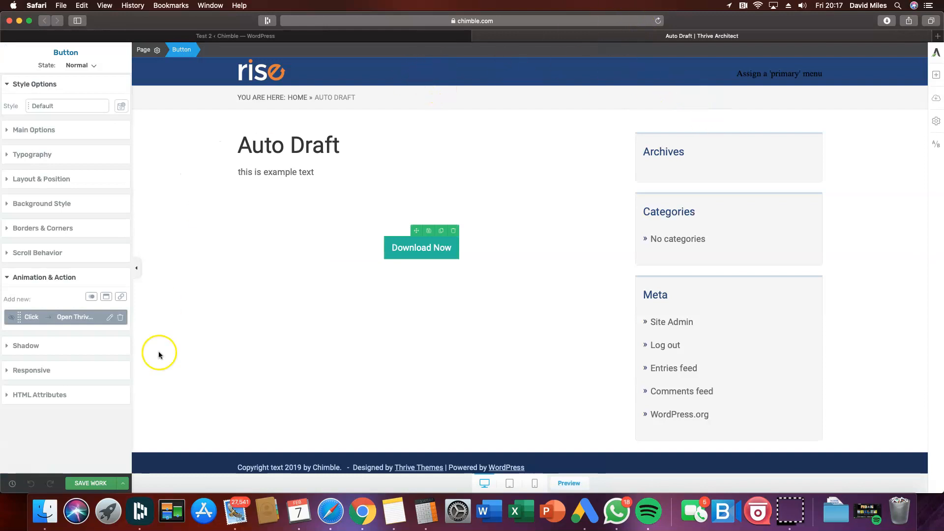
pyautogui.click(479, 37)
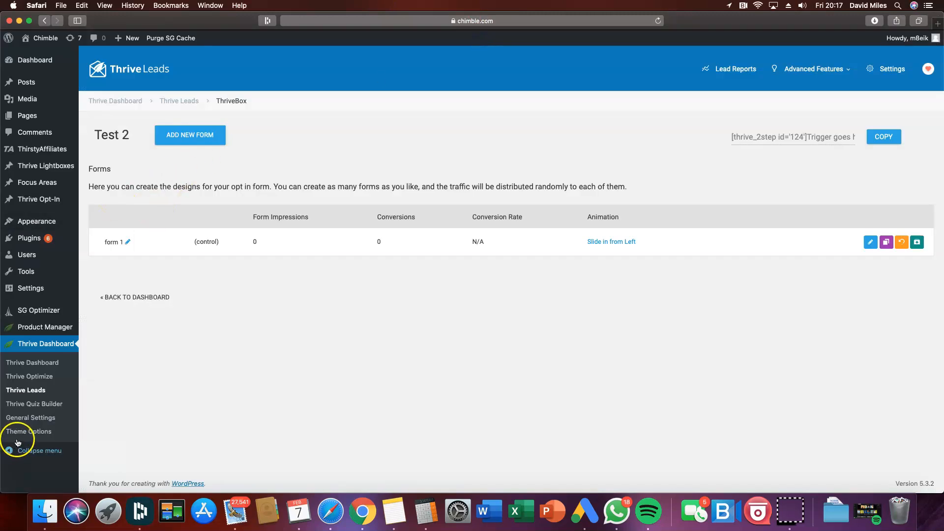
# Create a lead group named "test group" from the Thrive Leads dashboard.
pyautogui.click(22, 391)
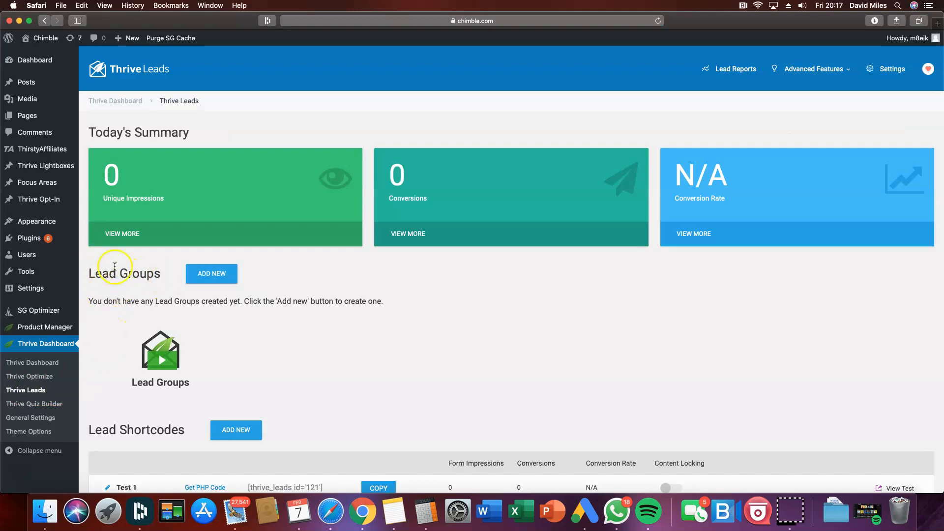
pyautogui.scroll(-4, 375, 316)
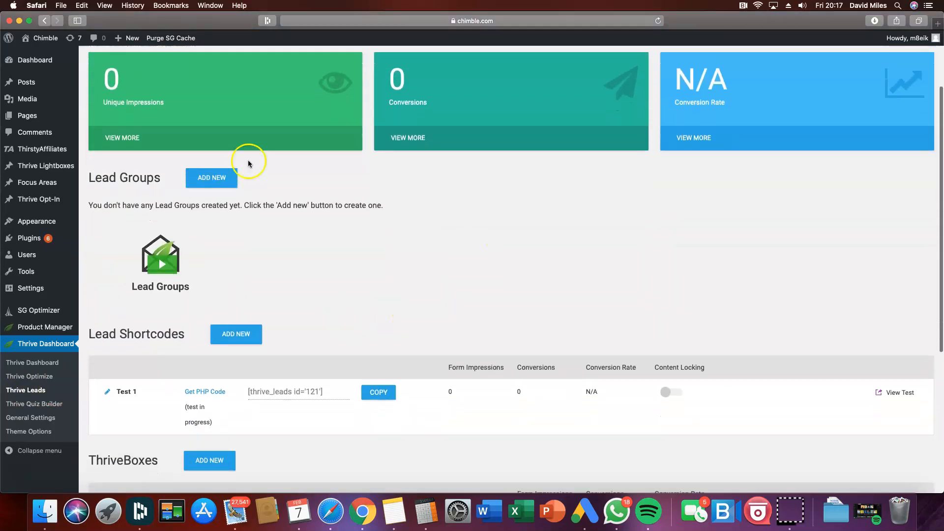
pyautogui.click(217, 180)
pyautogui.click(232, 185)
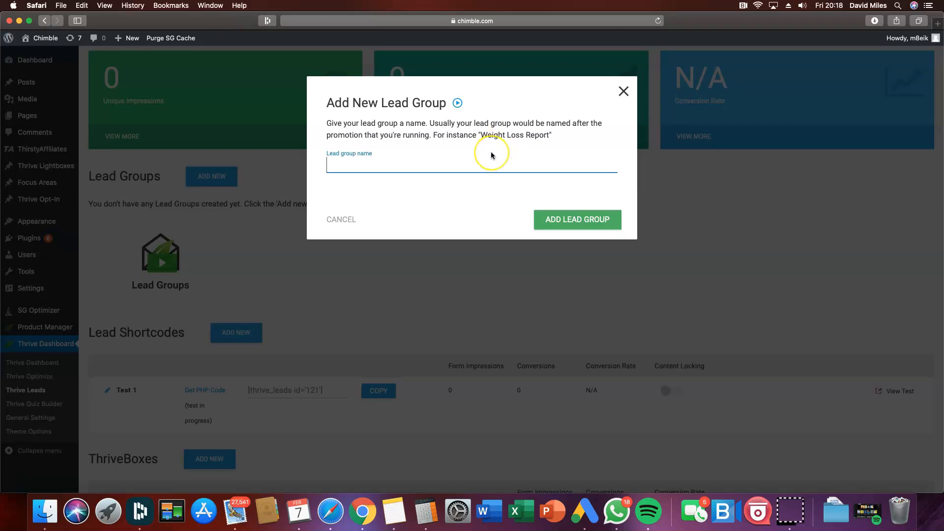
pyautogui.write('test group')
pyautogui.click(575, 219)
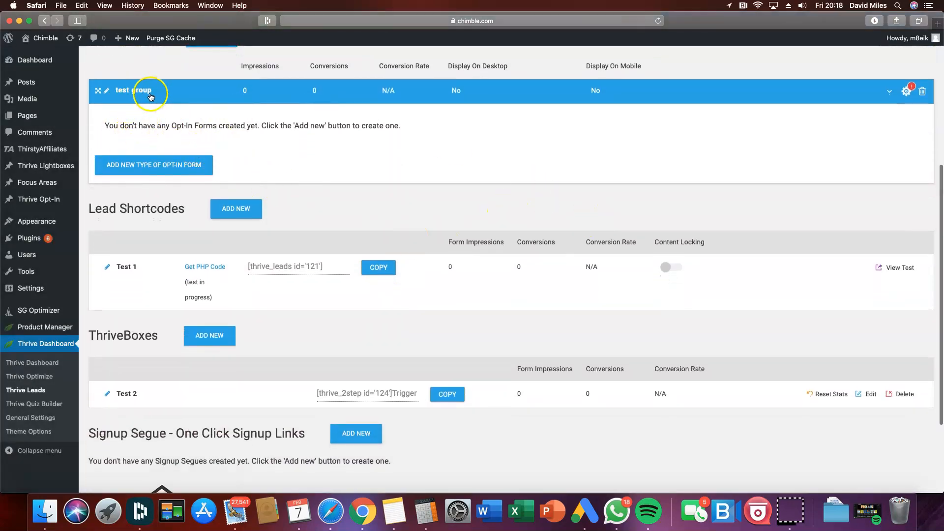
# Open the display settings of the test group and enable display on All Posts and All Pages.
pyautogui.scroll(2, 387, 132)
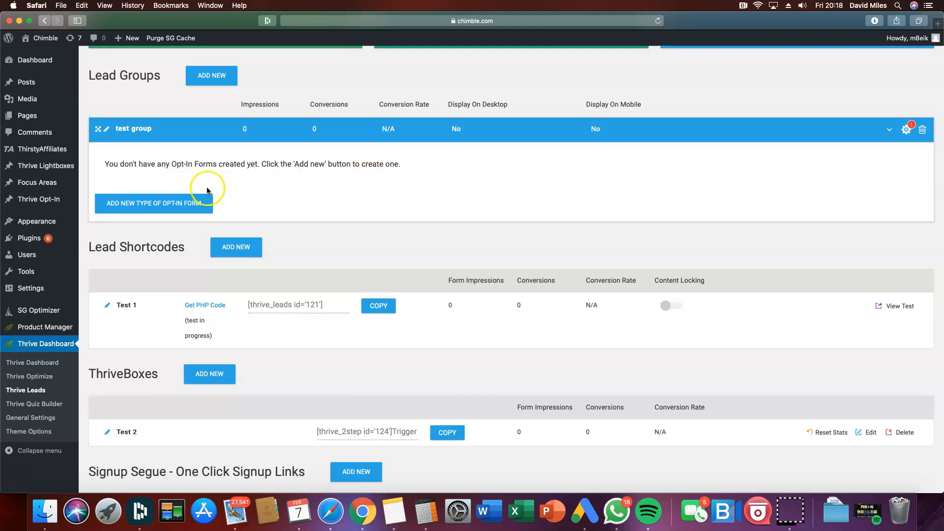
pyautogui.click(907, 130)
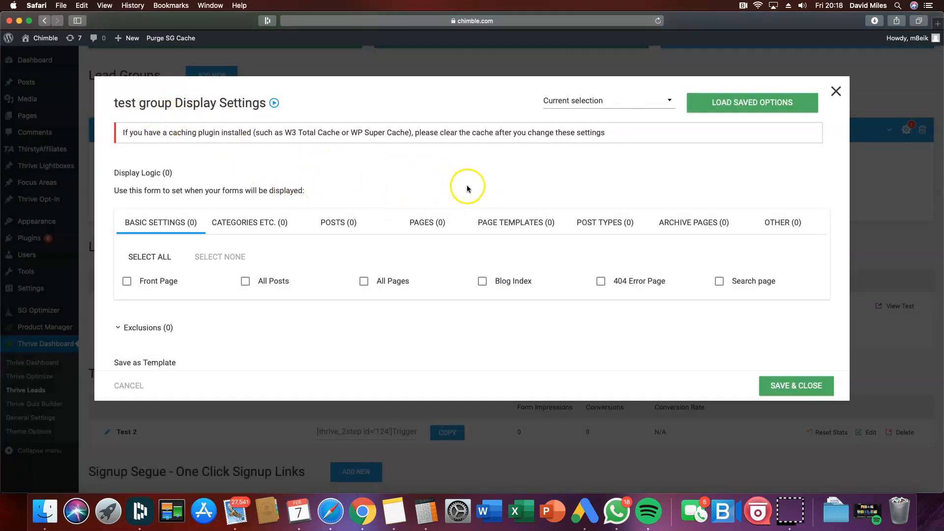
pyautogui.scroll(-2, 457, 185)
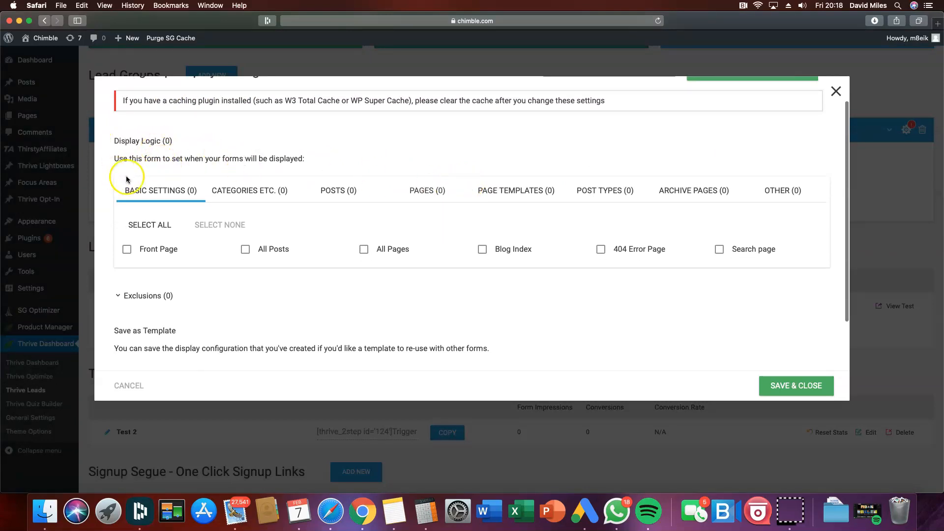
pyautogui.scroll(-2, 131, 174)
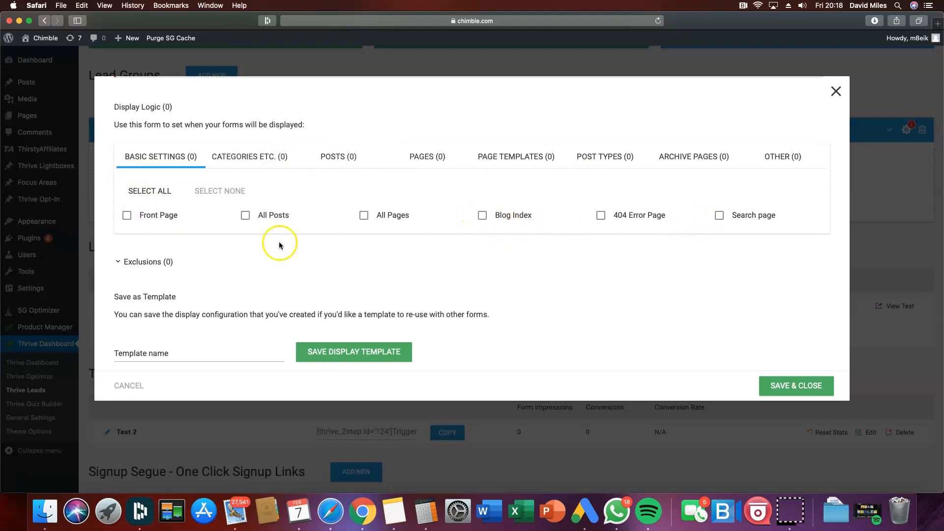
pyautogui.click(245, 217)
pyautogui.click(247, 219)
pyautogui.click(363, 214)
pyautogui.click(247, 217)
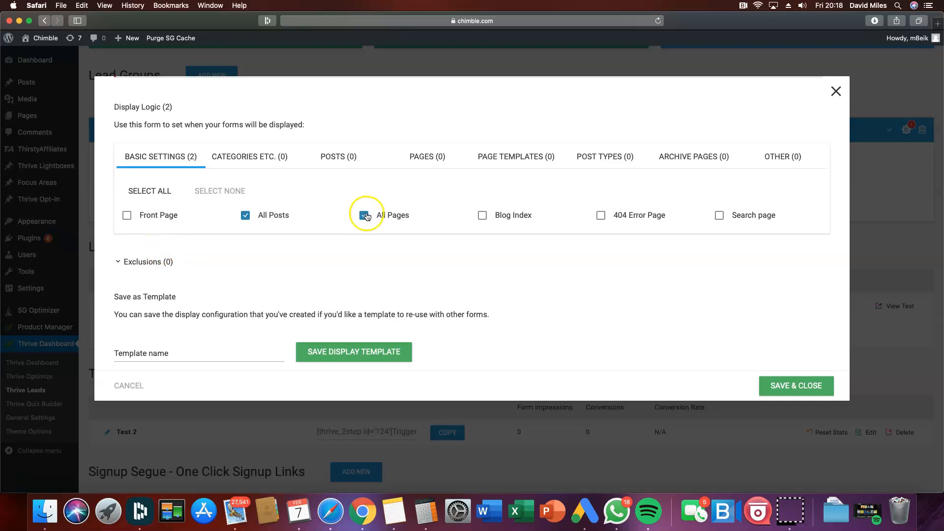
# Review the exclusion options in the test group's display settings, and save the settings.
pyautogui.click(119, 262)
pyautogui.scroll(-2, 145, 274)
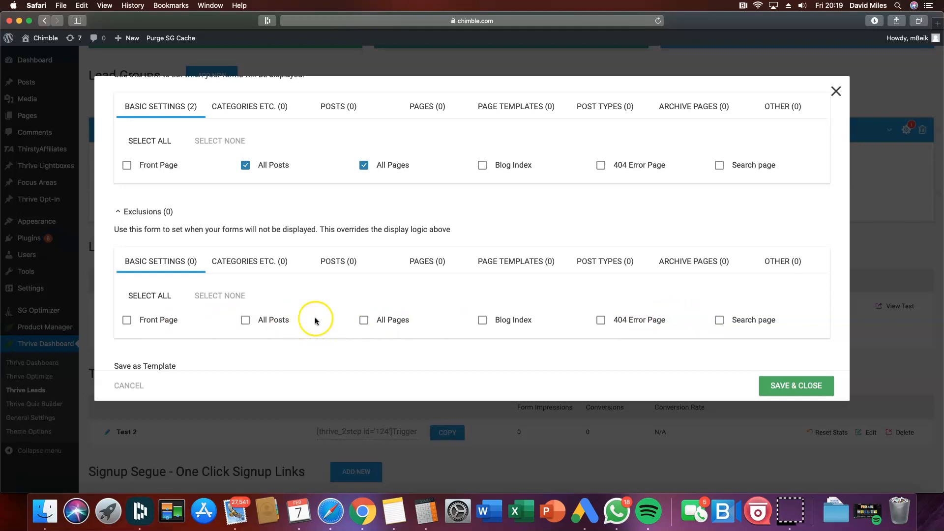
pyautogui.scroll(-3, 311, 316)
pyautogui.scroll(3, 319, 321)
pyautogui.scroll(2, 318, 320)
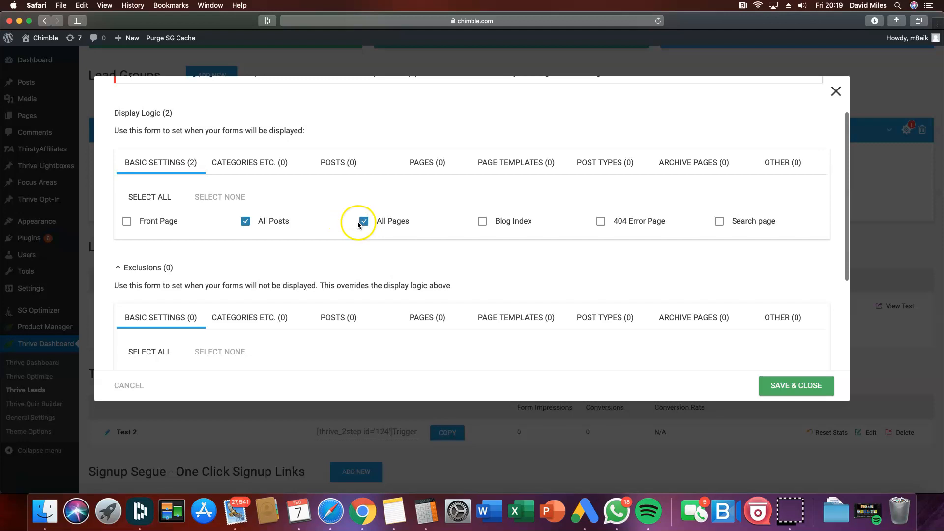
pyautogui.click(792, 392)
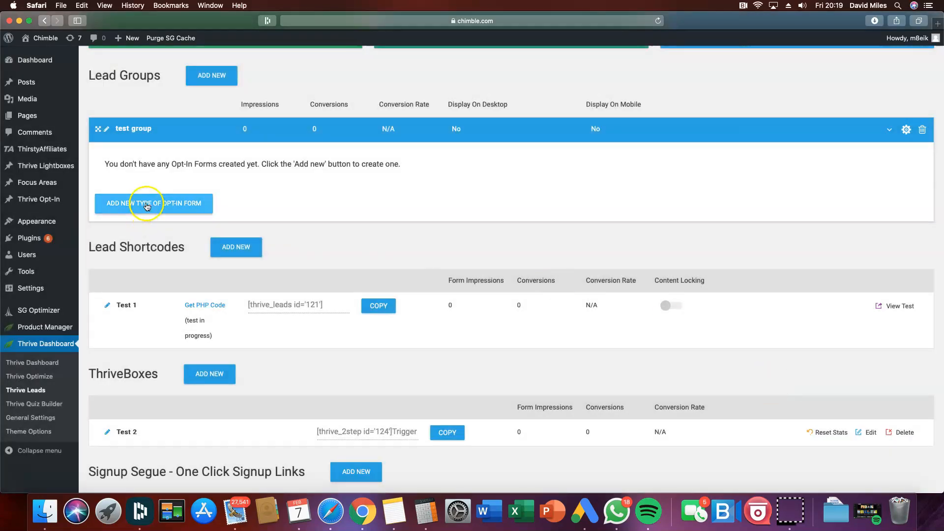
# Add a Ribbon opt-in form type to the test group and create a form in it named "ribbon 1".
pyautogui.click(143, 202)
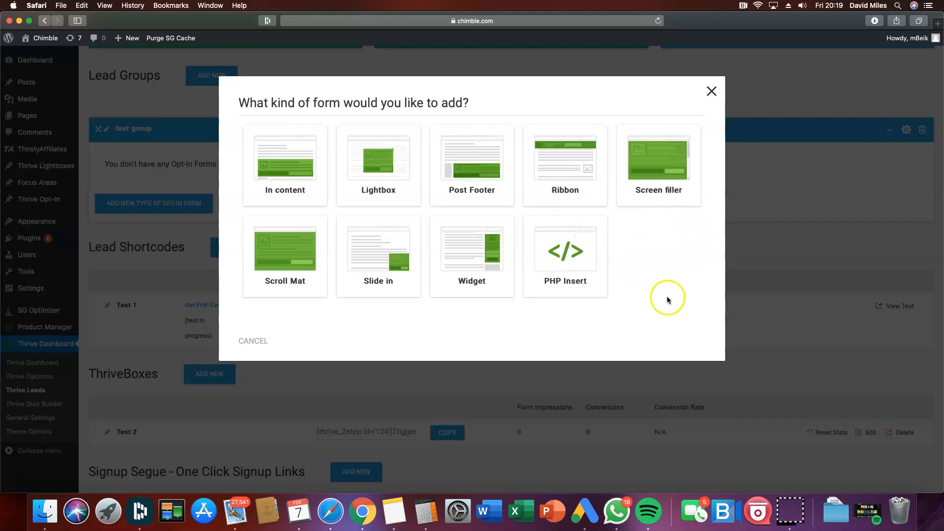
pyautogui.click(568, 168)
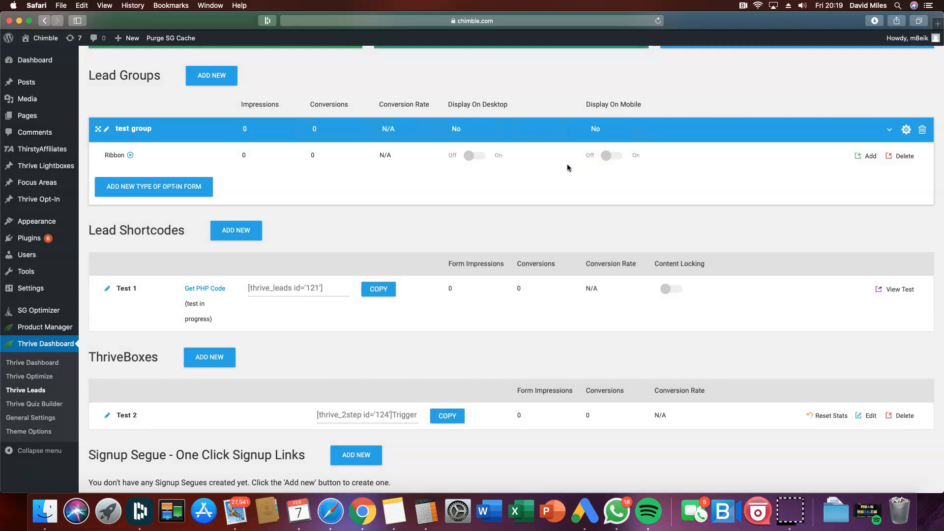
pyautogui.click(870, 159)
pyautogui.click(511, 230)
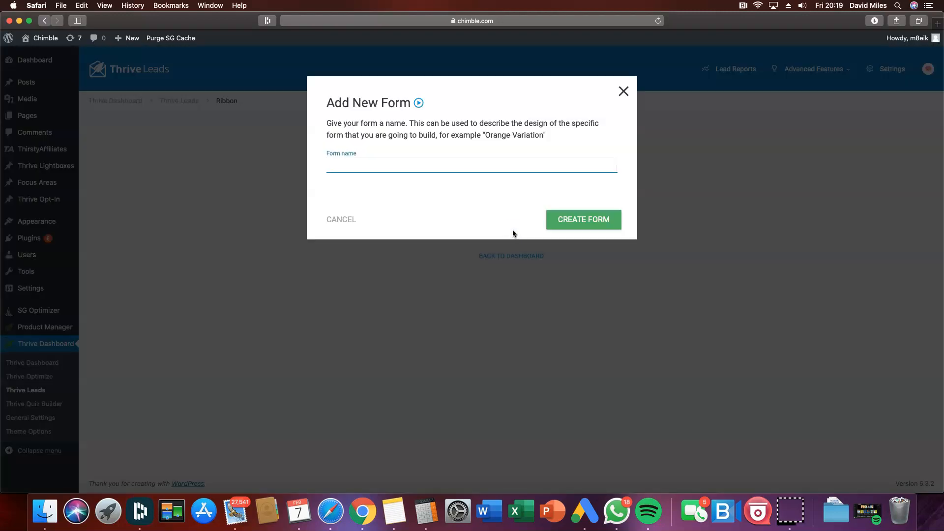
pyautogui.click(565, 227)
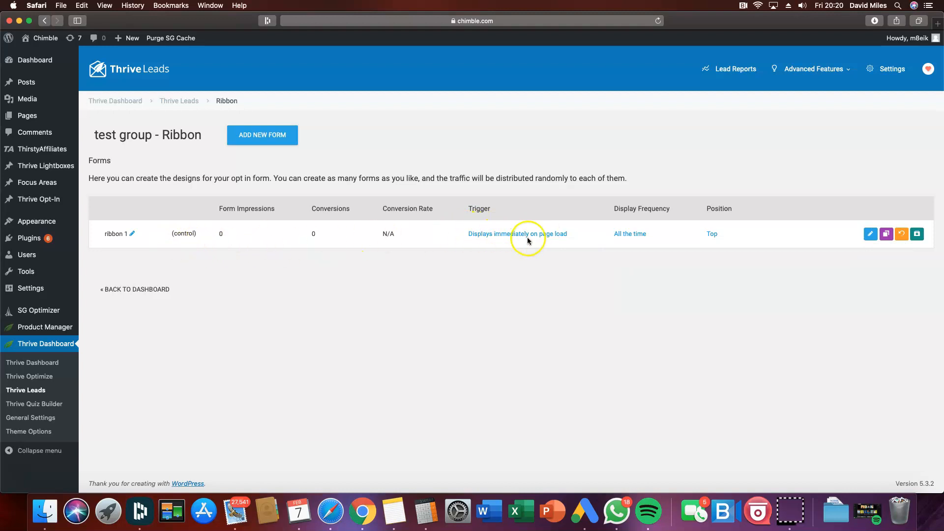
# Examine ribbon 1's trigger options, including showing after a certain period of time, and its display frequency setting, closing both without saving.
pyautogui.click(508, 234)
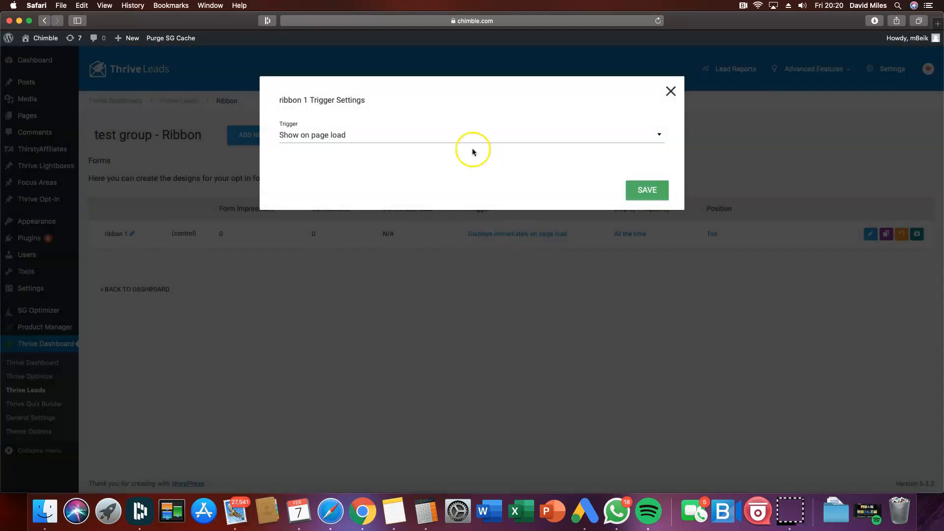
pyautogui.click(451, 135)
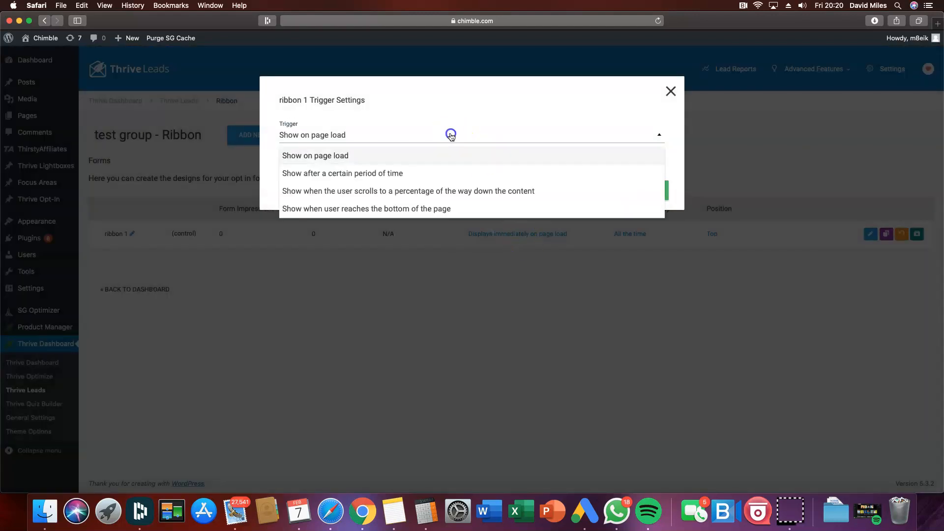
pyautogui.click(400, 173)
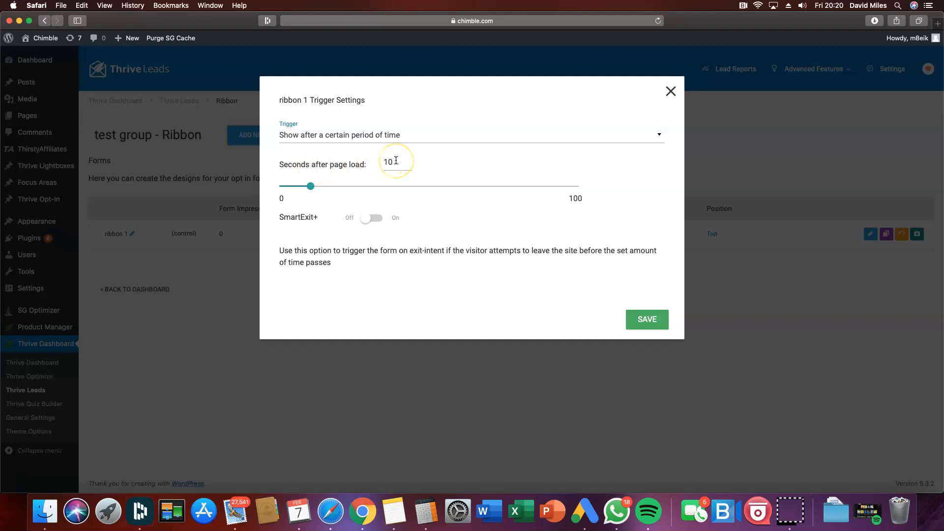
pyautogui.click(671, 92)
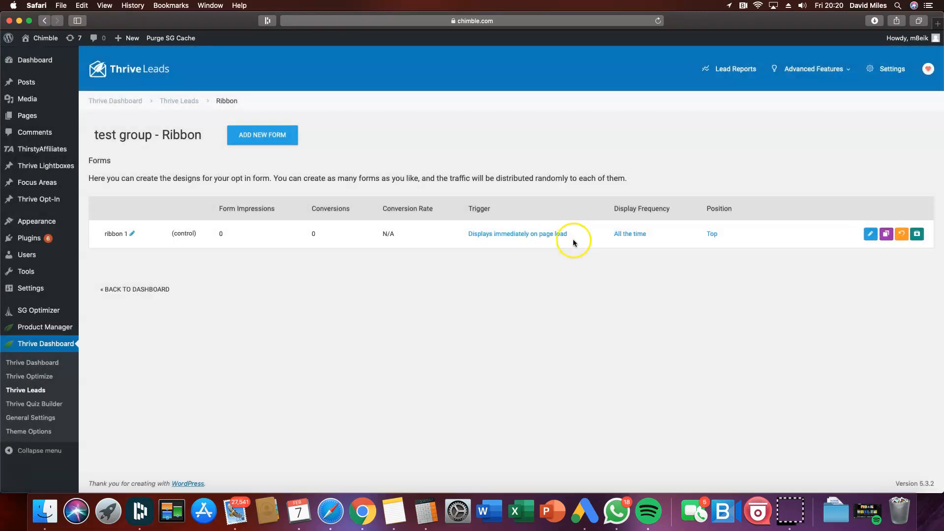
pyautogui.click(635, 238)
pyautogui.doubleClick(400, 178)
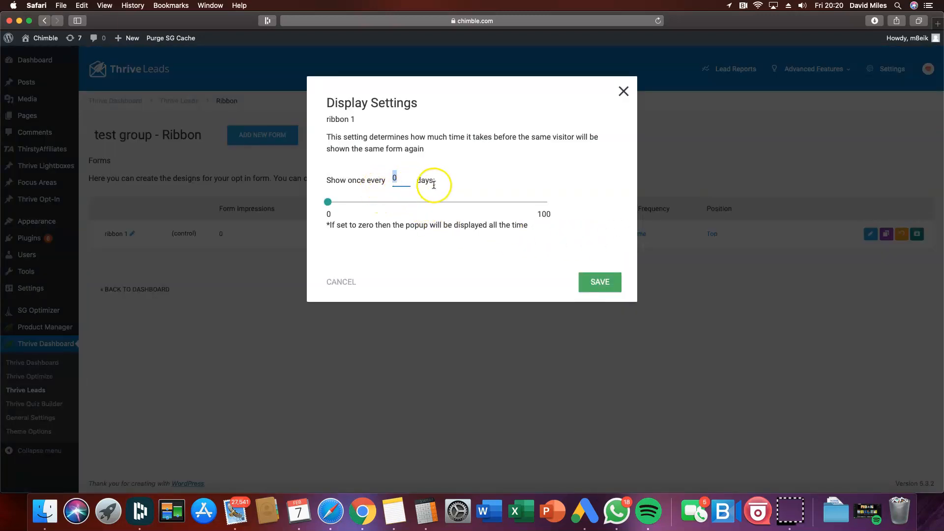
pyautogui.click(623, 91)
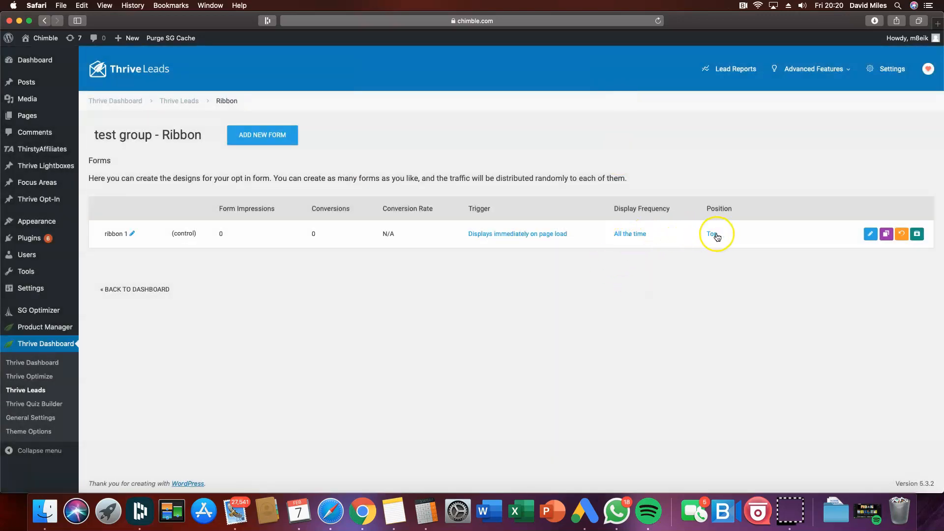
# Examine the position options for ribbon 1, Top and Bottom, and close the settings without saving.
pyautogui.click(716, 236)
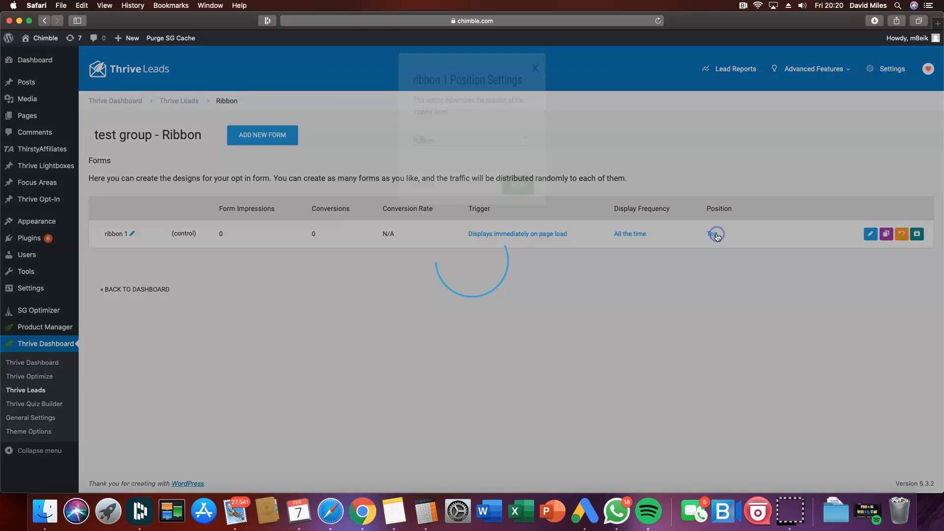
pyautogui.click(474, 166)
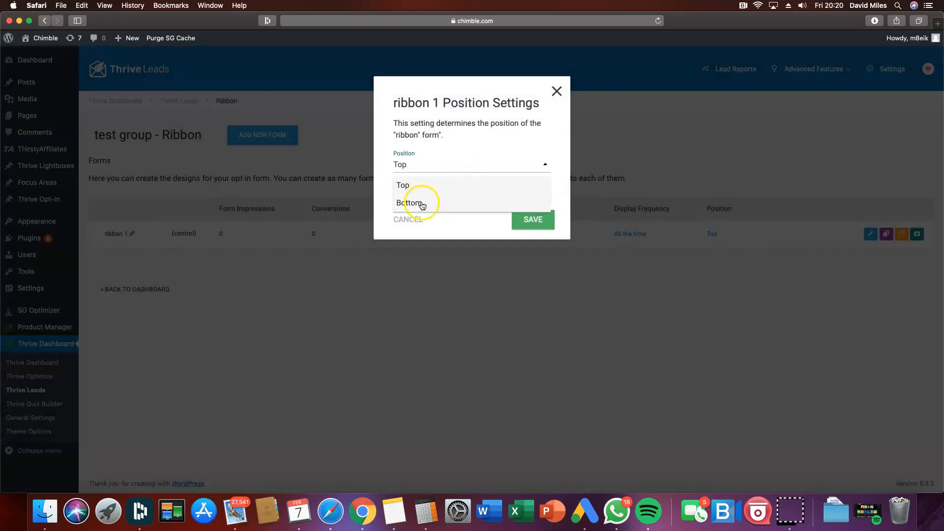
pyautogui.click(555, 92)
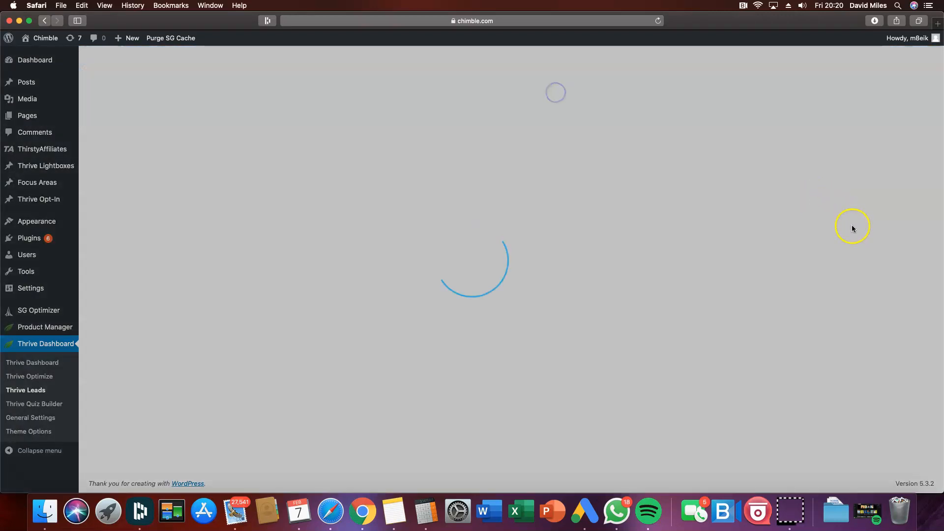
# Open the design of ribbon 1 for editing and apply the Set 006 opt-in template.
pyautogui.click(868, 235)
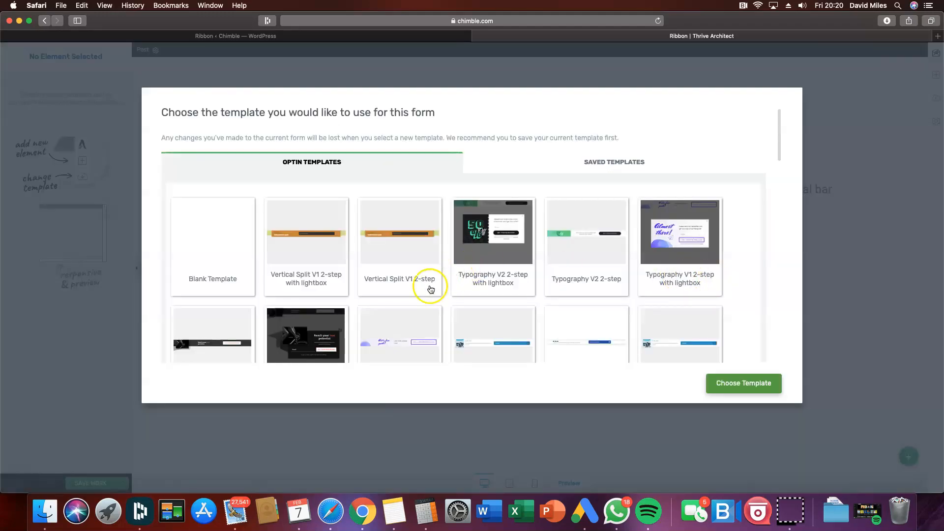
pyautogui.scroll(-5, 408, 285)
pyautogui.scroll(-3, 424, 288)
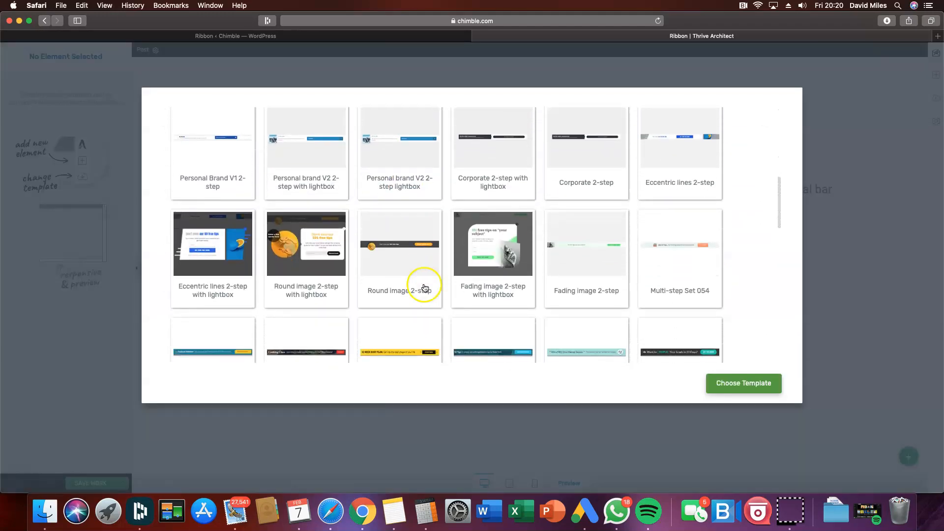
pyautogui.scroll(-10, 425, 287)
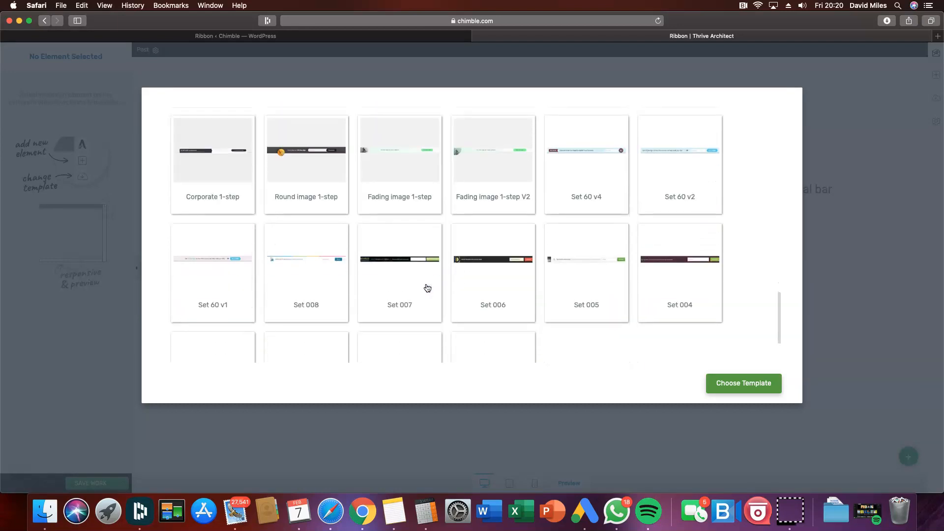
pyautogui.scroll(1, 496, 247)
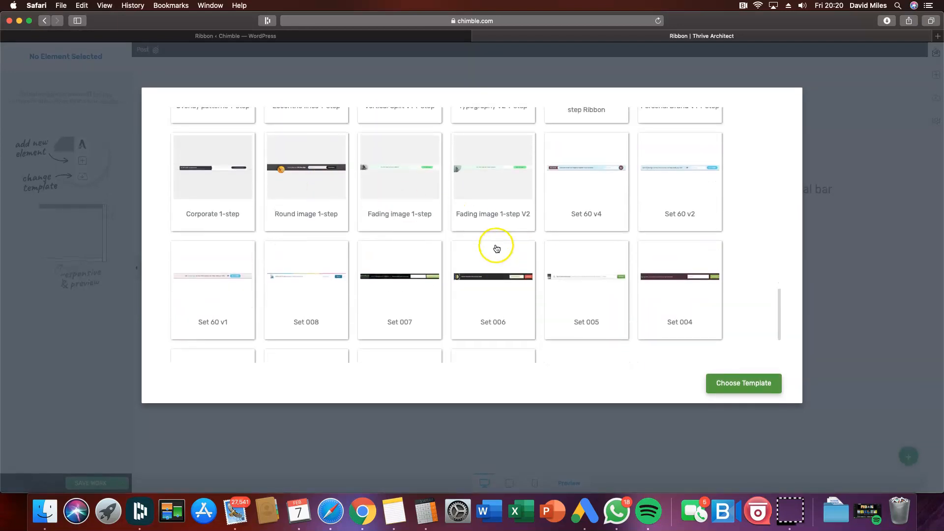
pyautogui.click(488, 300)
pyautogui.click(737, 382)
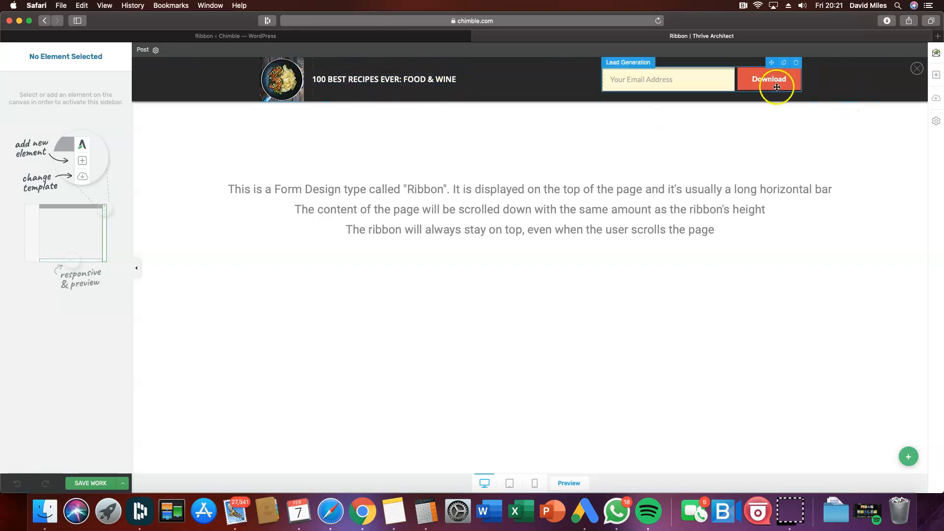
# Select the ribbon's lead generation form, save the design, and preview it before closing the preview and editor pages.
pyautogui.click(650, 85)
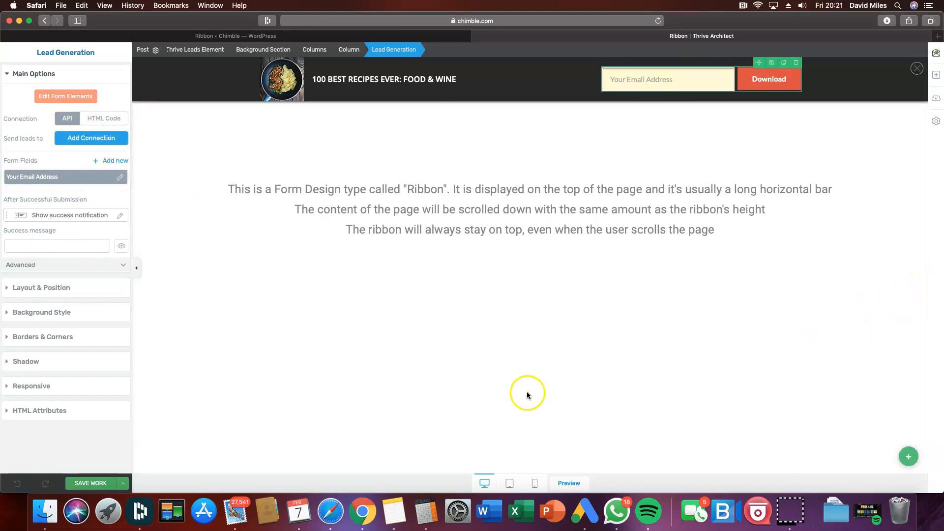
pyautogui.click(91, 483)
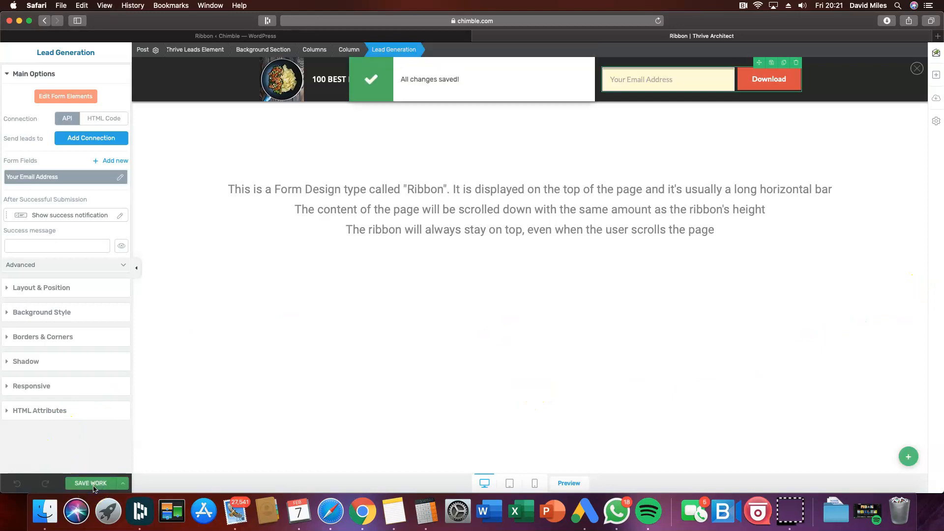
pyautogui.click(576, 484)
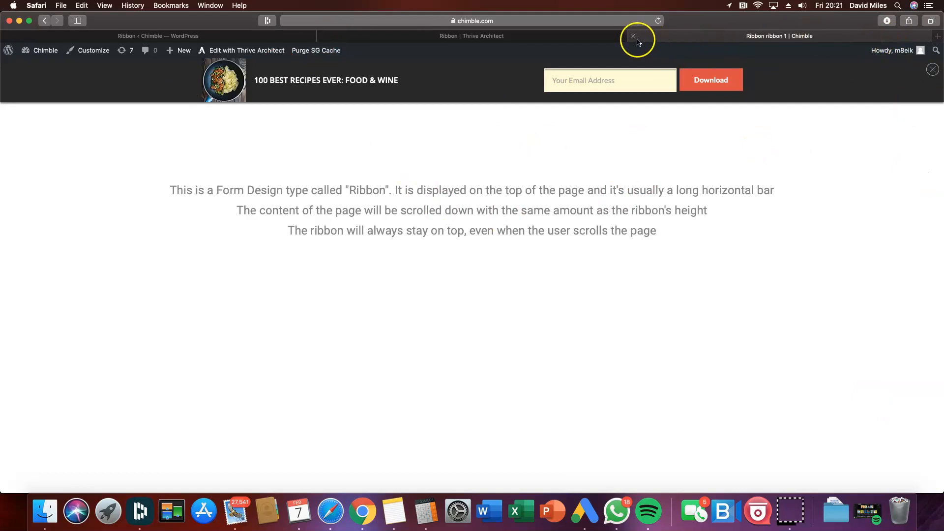
pyautogui.click(322, 36)
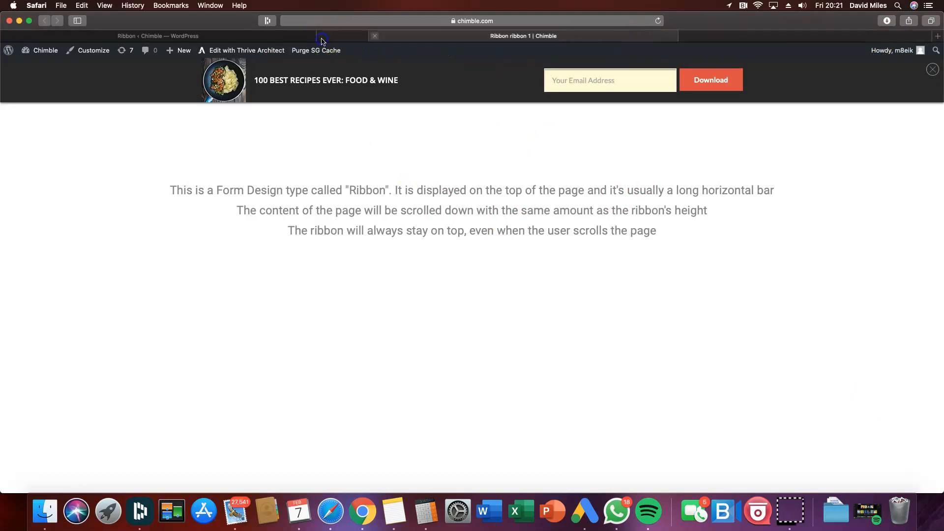
pyautogui.click(323, 36)
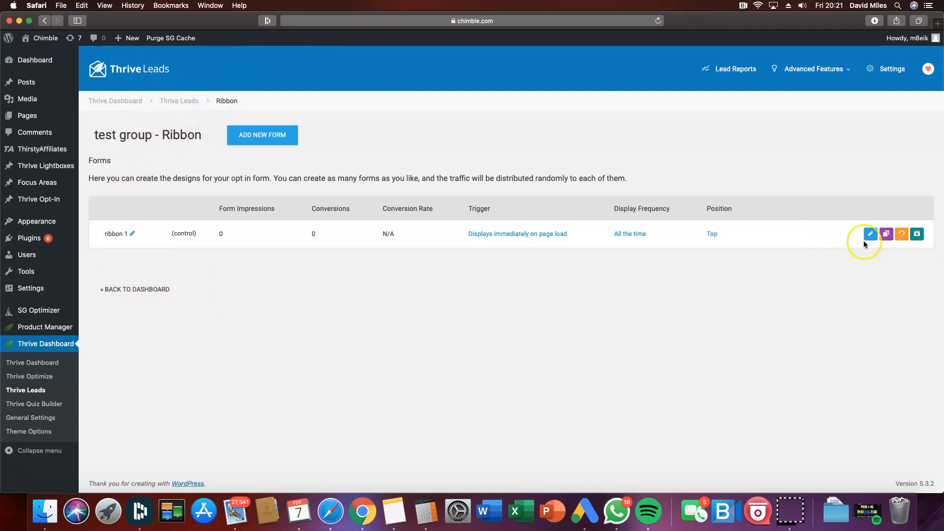
# Return from the ribbon's form list to the Thrive Leads dashboard and enable mobile display for the test group's Ribbon.
pyautogui.click(261, 142)
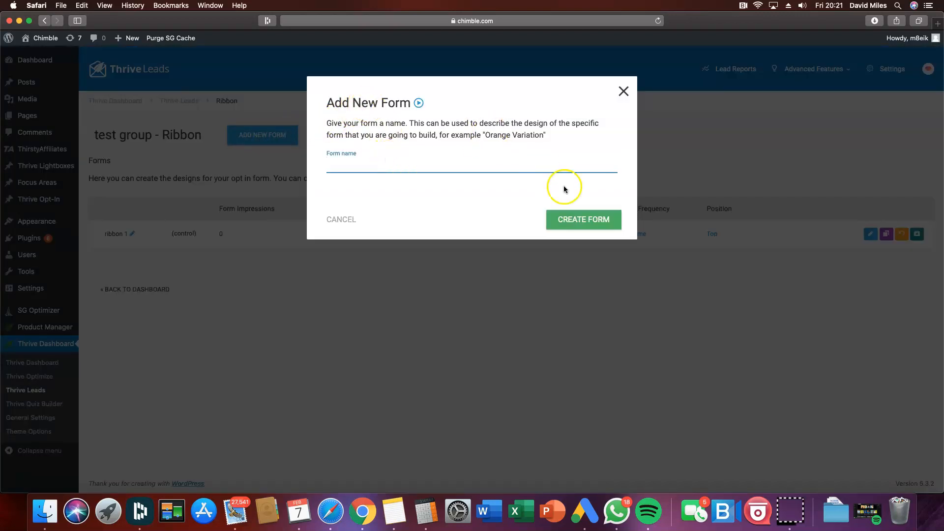
pyautogui.click(623, 91)
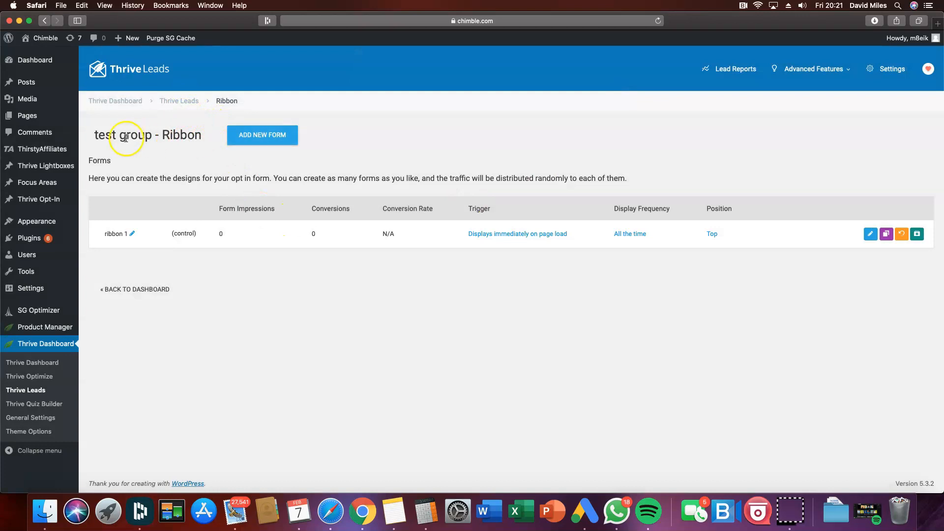
pyautogui.click(143, 294)
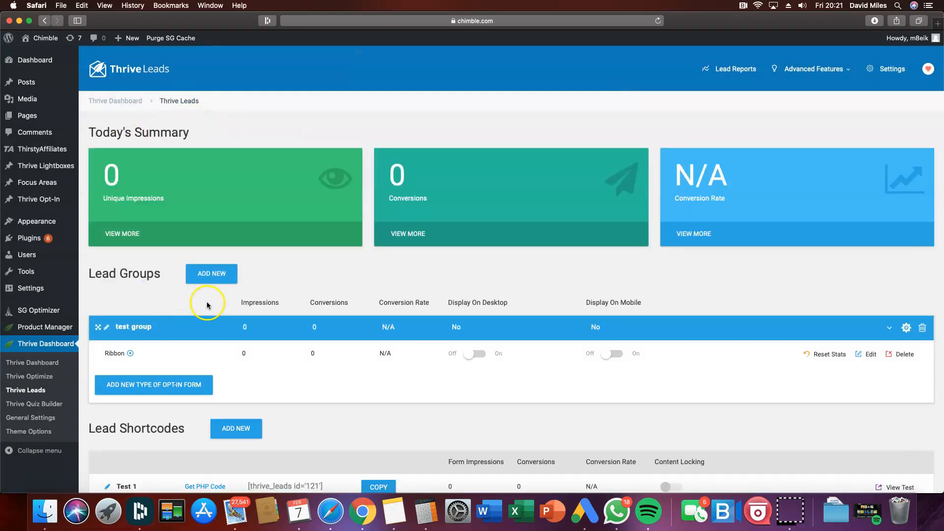
pyautogui.scroll(-1, 413, 339)
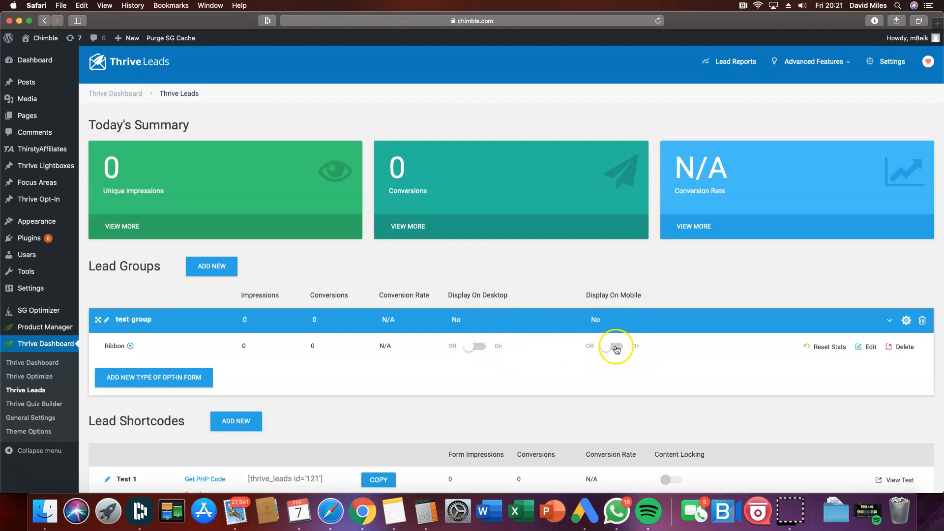
pyautogui.click(618, 348)
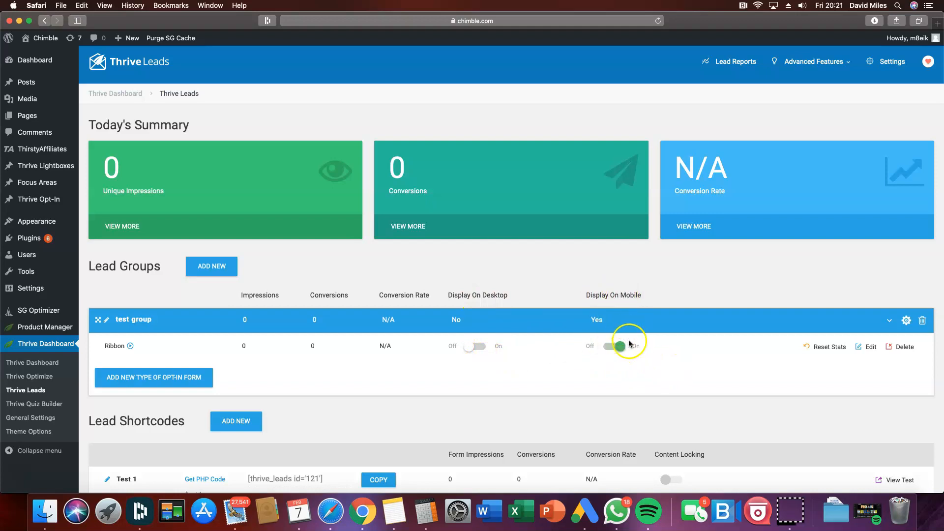
# Add a Screen filler opt-in form type to the test group and create a form in it named "screen filler 1".
pyautogui.click(172, 383)
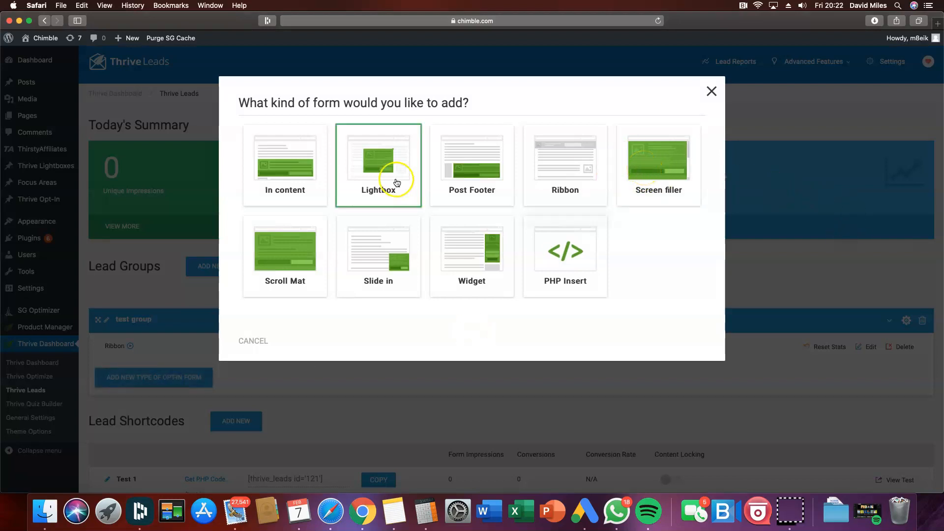
pyautogui.click(682, 161)
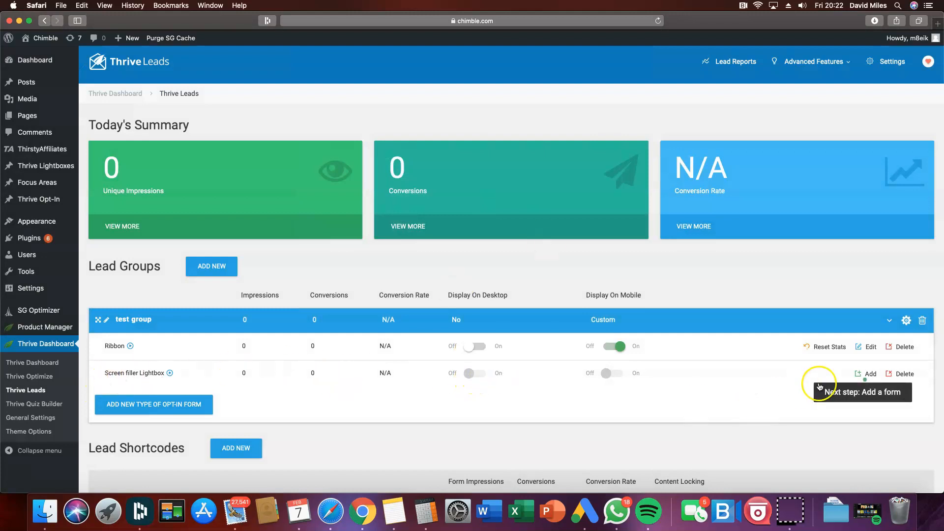
pyautogui.click(867, 373)
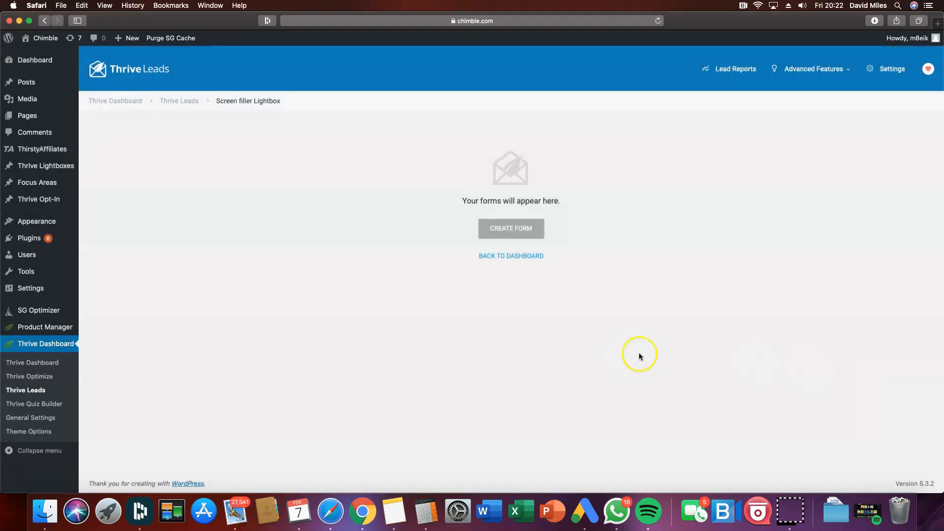
pyautogui.click(514, 231)
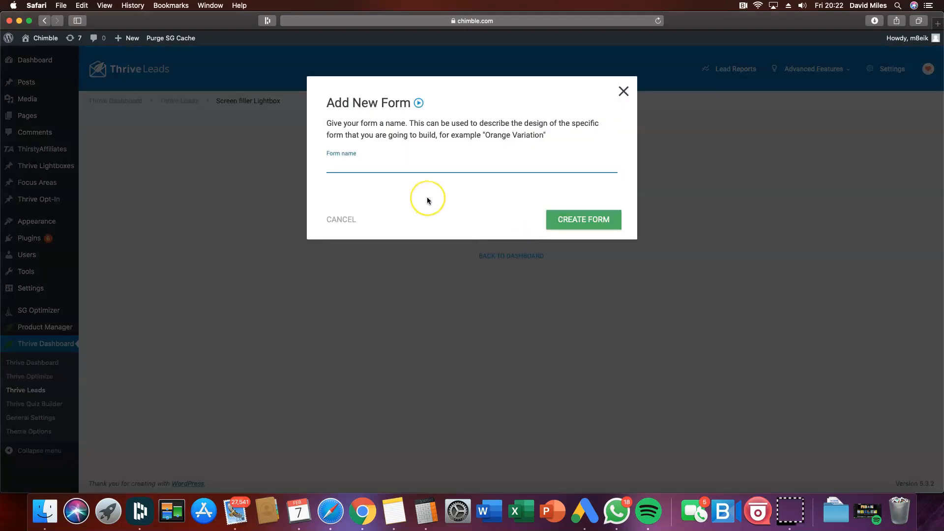
pyautogui.write('screen filler 1')
pyautogui.press('Return')
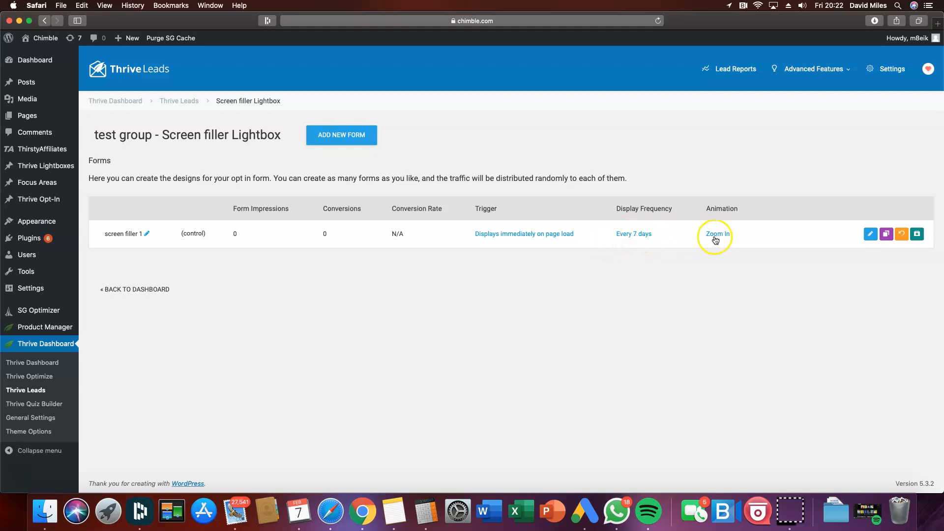
# Open the design of screen filler 1, apply the Set 017 opt-in template, and save it.
pyautogui.click(871, 236)
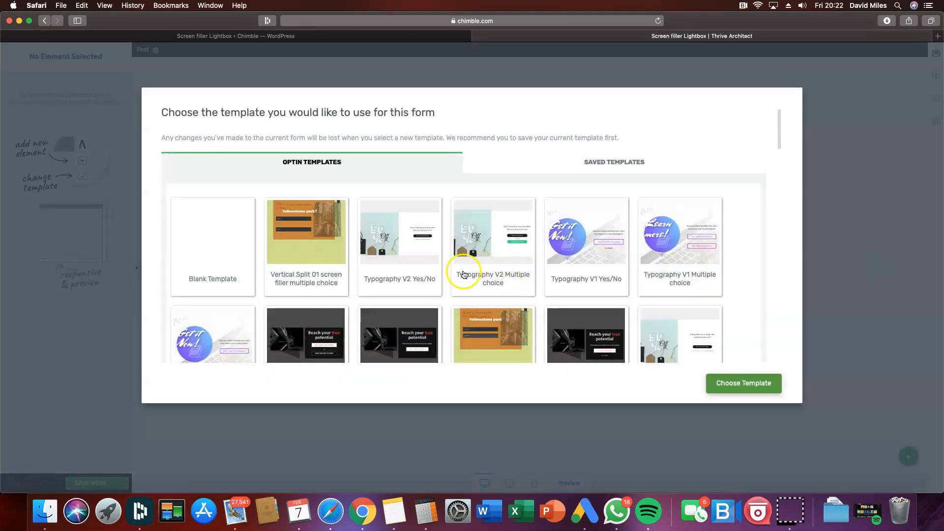
pyautogui.scroll(-15, 463, 274)
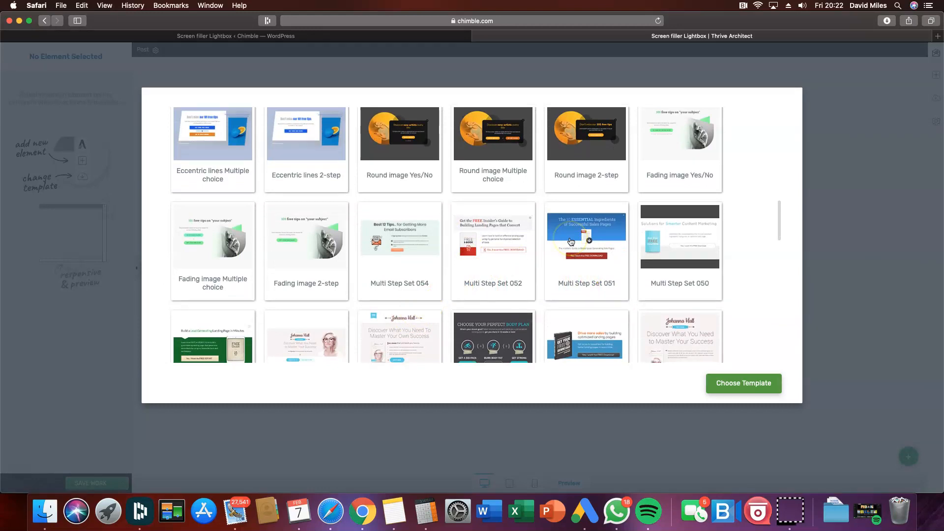
pyautogui.scroll(-8, 570, 241)
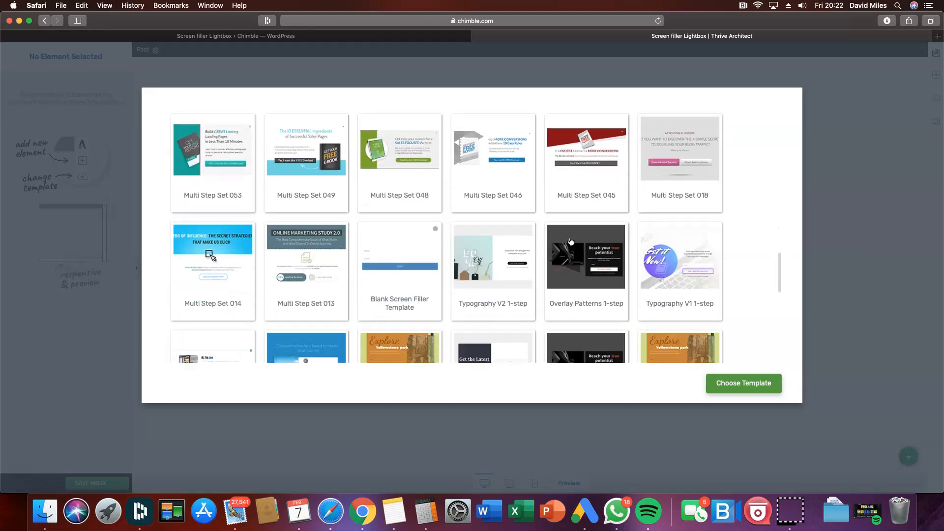
pyautogui.scroll(-8, 571, 241)
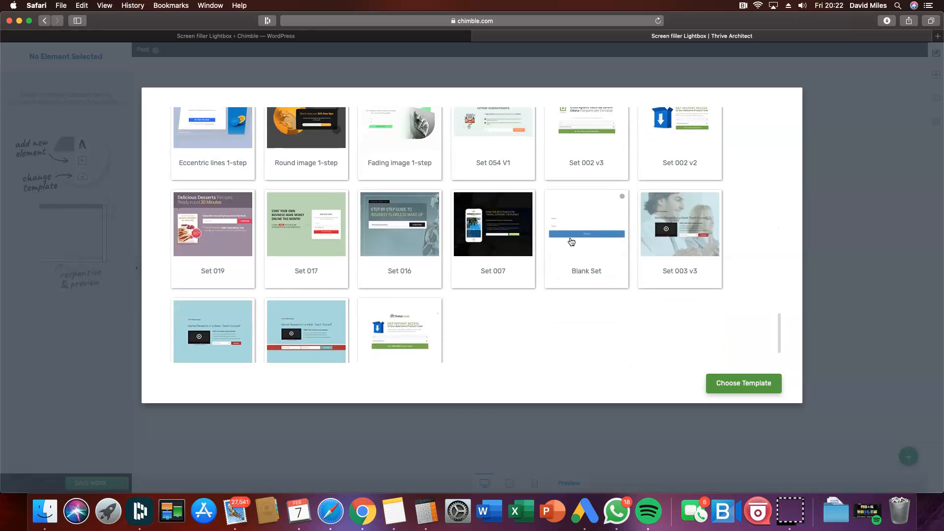
pyautogui.click(300, 227)
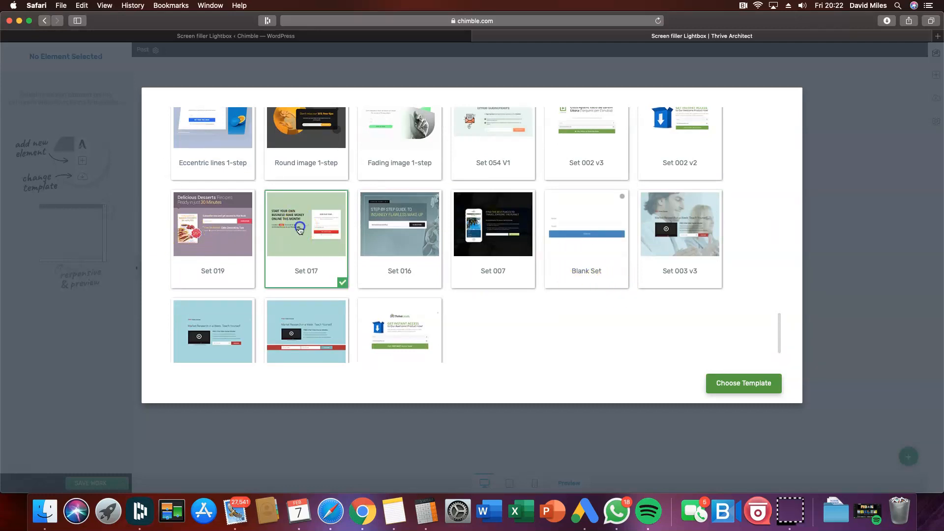
pyautogui.click(728, 386)
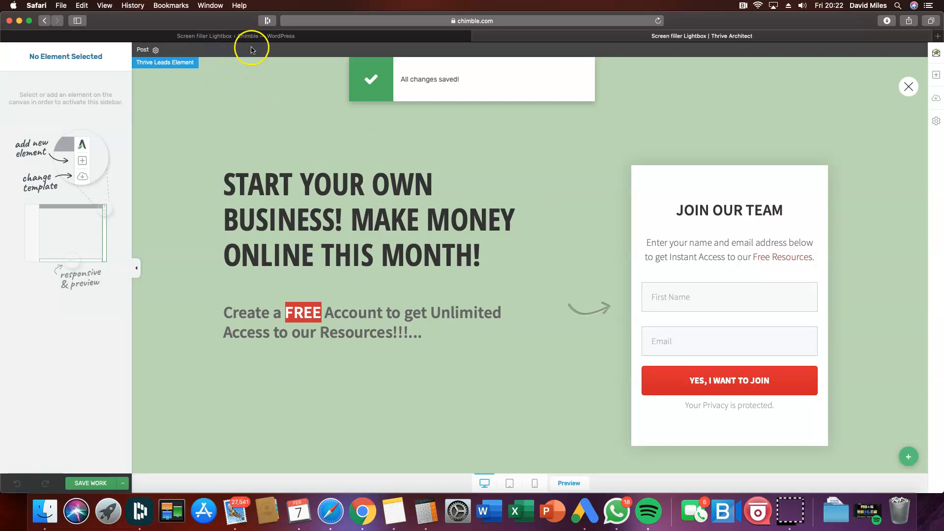
# Return to the Thrive Leads dashboard and enable desktop display for the test group's Screen filler Lightbox.
pyautogui.click(282, 37)
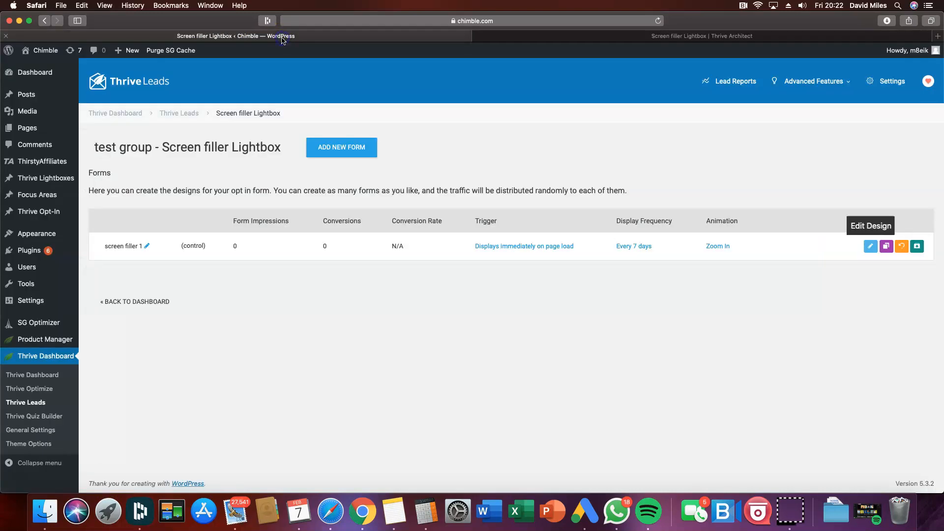
pyautogui.click(152, 301)
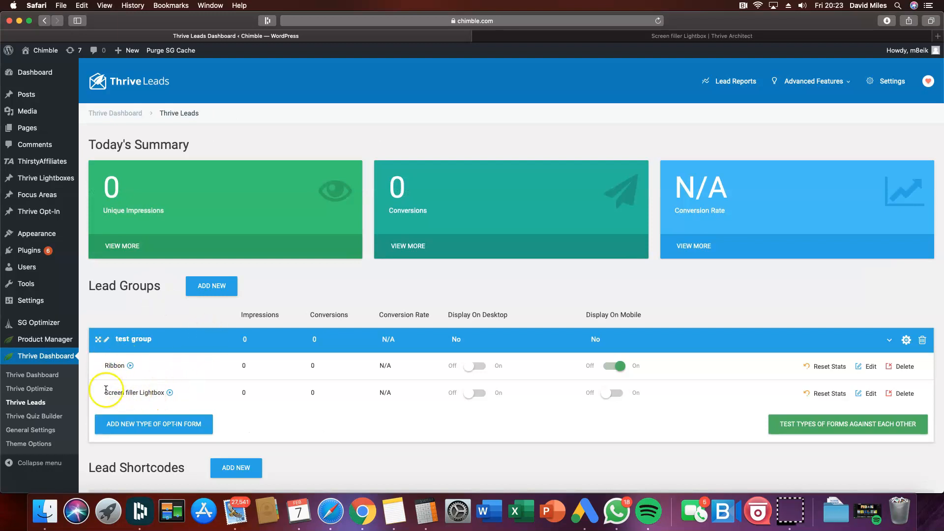
pyautogui.click(478, 394)
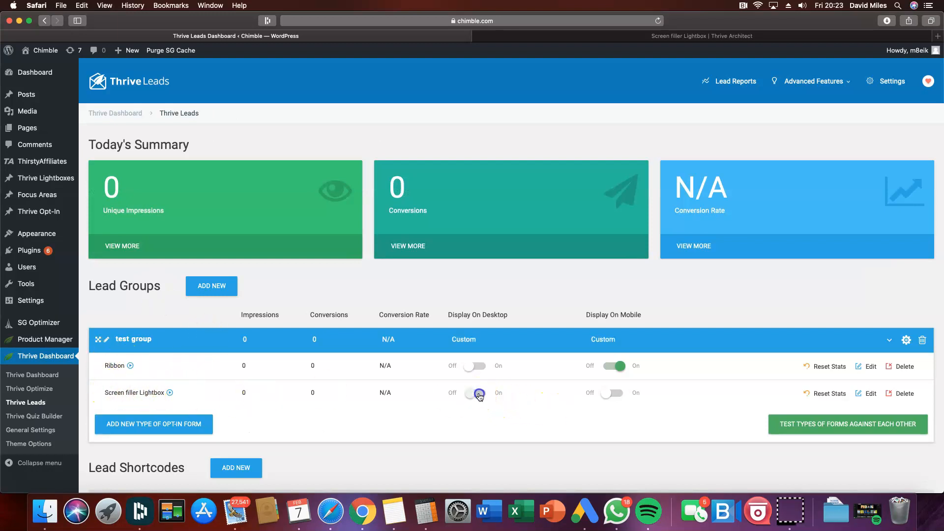
# Review the test group's desktop and mobile display settings and the Lead Shortcodes and ThriveBoxes sections on the dashboard.
pyautogui.scroll(-2, 818, 299)
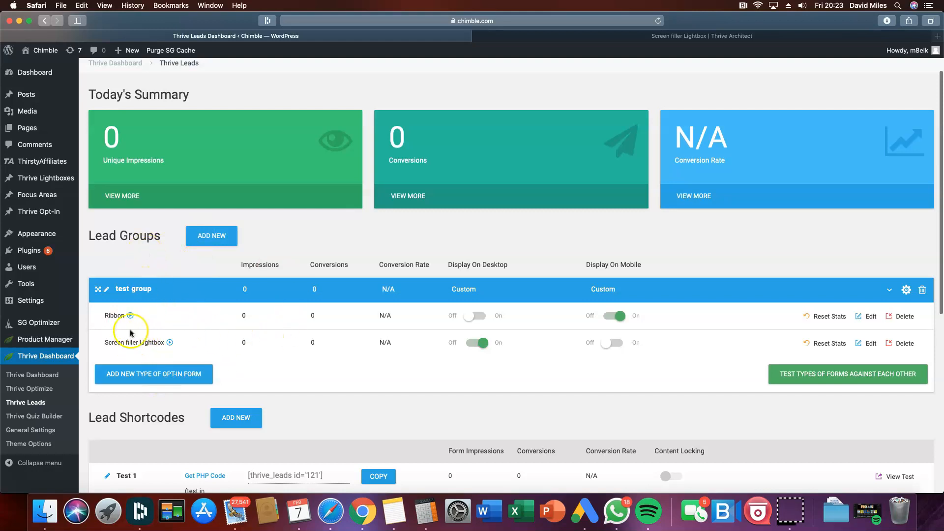
pyautogui.scroll(1, 239, 348)
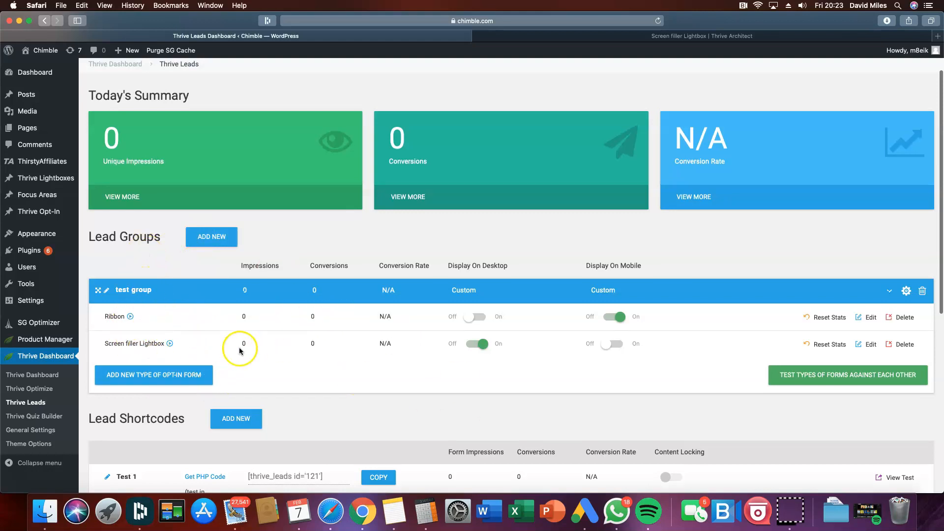
pyautogui.scroll(-1, 240, 349)
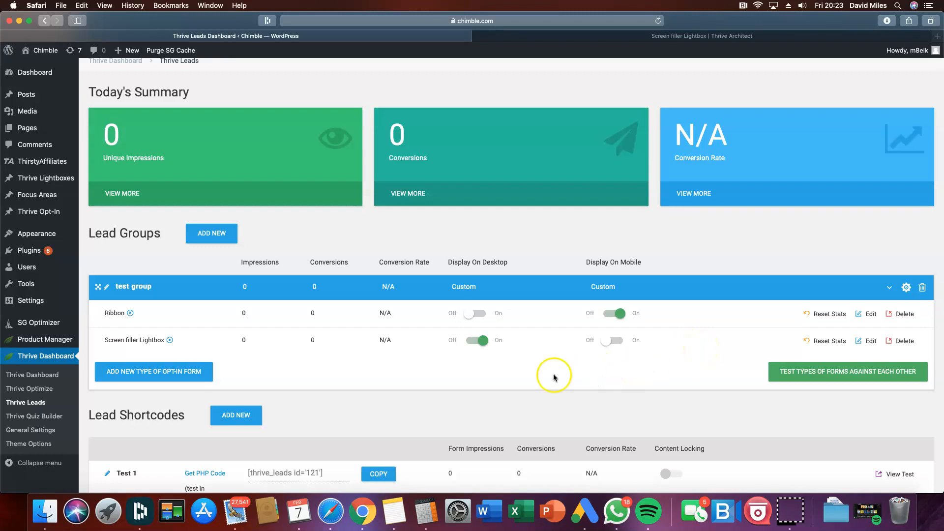
pyautogui.scroll(-3, 559, 376)
pyautogui.scroll(-4, 560, 377)
pyautogui.scroll(3, 561, 376)
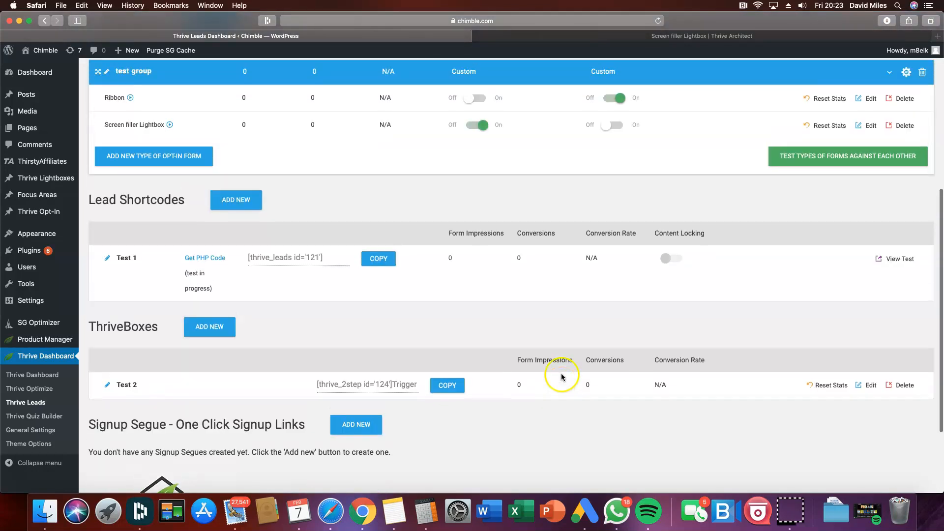